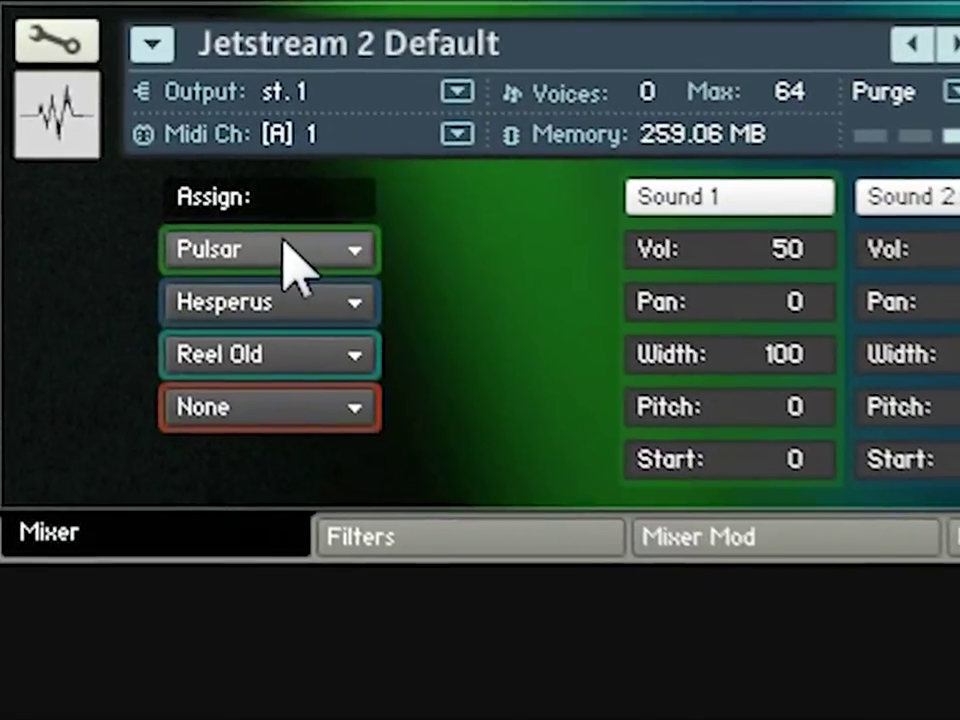
Step: Assign the City Junction sound to the first sound slot in the mixer
{"action": "left_click", "coordinate": [209, 181]}
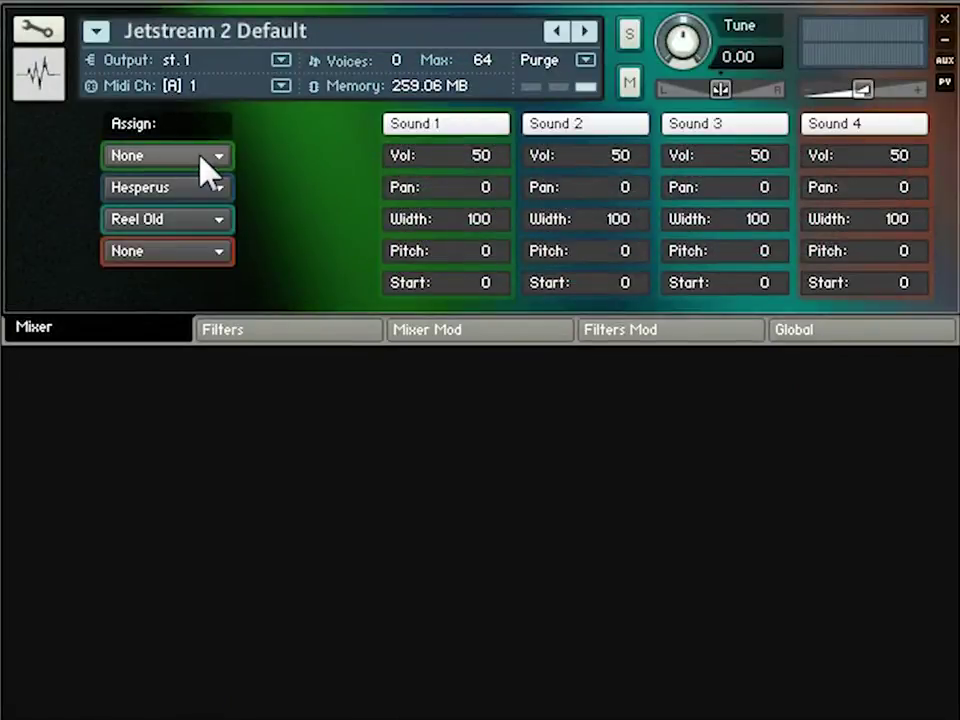
{"action": "left_click", "coordinate": [207, 167]}
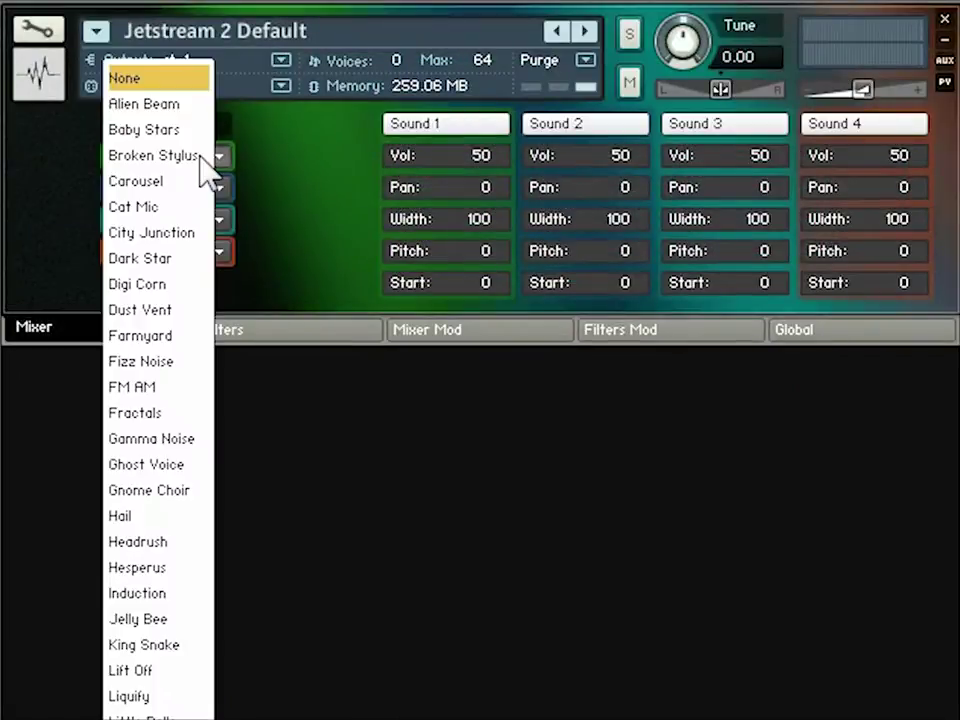
{"action": "left_click", "coordinate": [157, 236]}
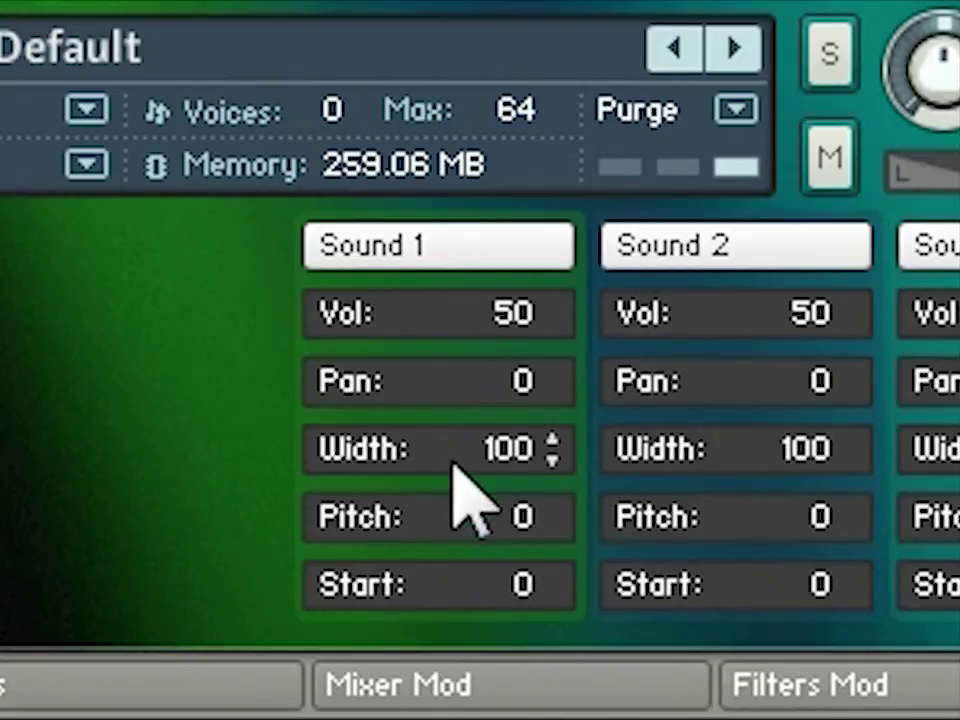
Step: Try a different pan setting for Sound 1 and reset its pan to 0
{"action": "left_click_drag", "start_coordinate": [530, 495], "coordinate": [546, 343]}
{"action": "double_click", "coordinate": [536, 405]}
{"action": "type", "text": "0"}
{"action": "key", "text": "Return"}
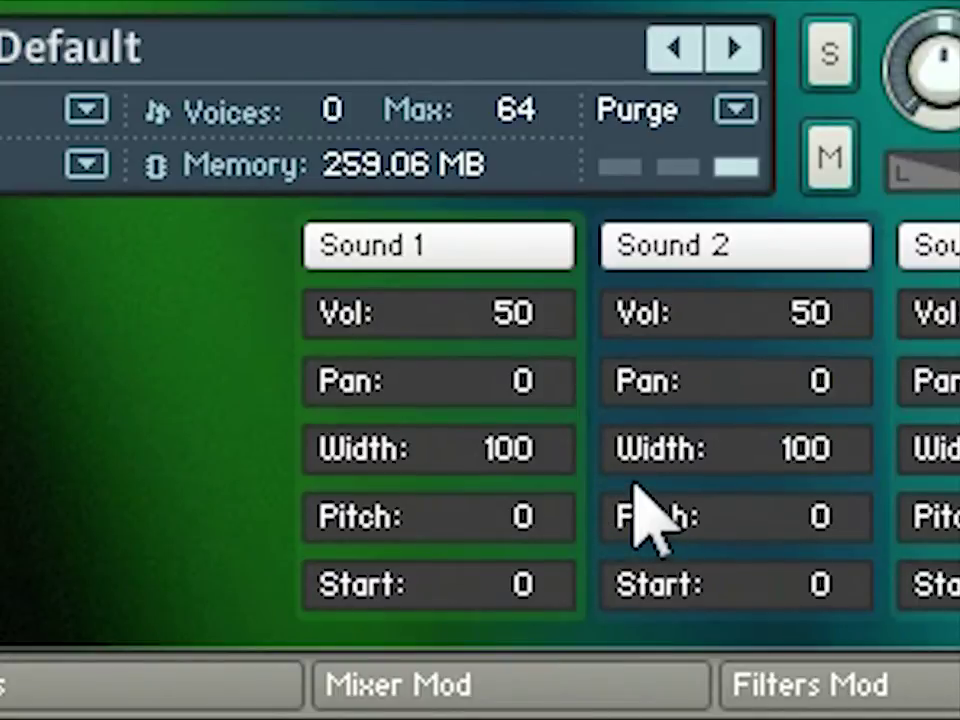
Step: Try a different pitch for Sound 1 and reset its pitch to 0
{"action": "mouse_move", "coordinate": [490, 518]}
{"action": "left_mouse_down"}
{"action": "mouse_move", "coordinate": [681, 75]}
{"action": "mouse_move", "coordinate": [568, 621]}
{"action": "mouse_move", "coordinate": [565, 715]}
{"action": "mouse_move", "coordinate": [724, 568]}
{"action": "mouse_move", "coordinate": [456, 546]}
{"action": "mouse_move", "coordinate": [497, 520]}
{"action": "left_mouse_up"}
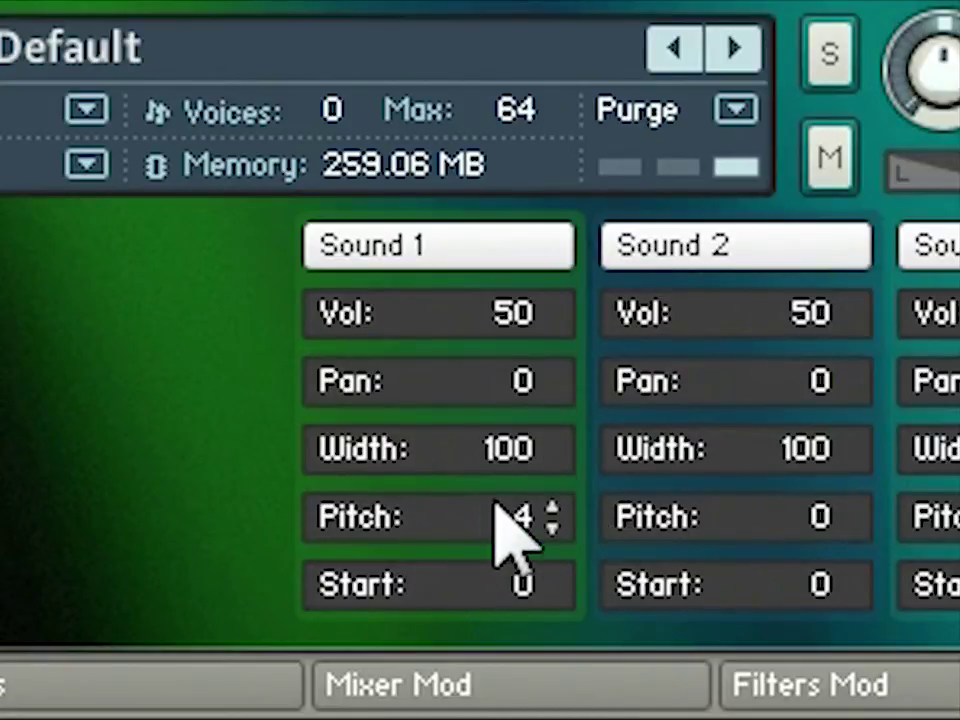
{"action": "double_click", "coordinate": [494, 505]}
{"action": "type", "text": "0"}
{"action": "key", "text": "Return"}
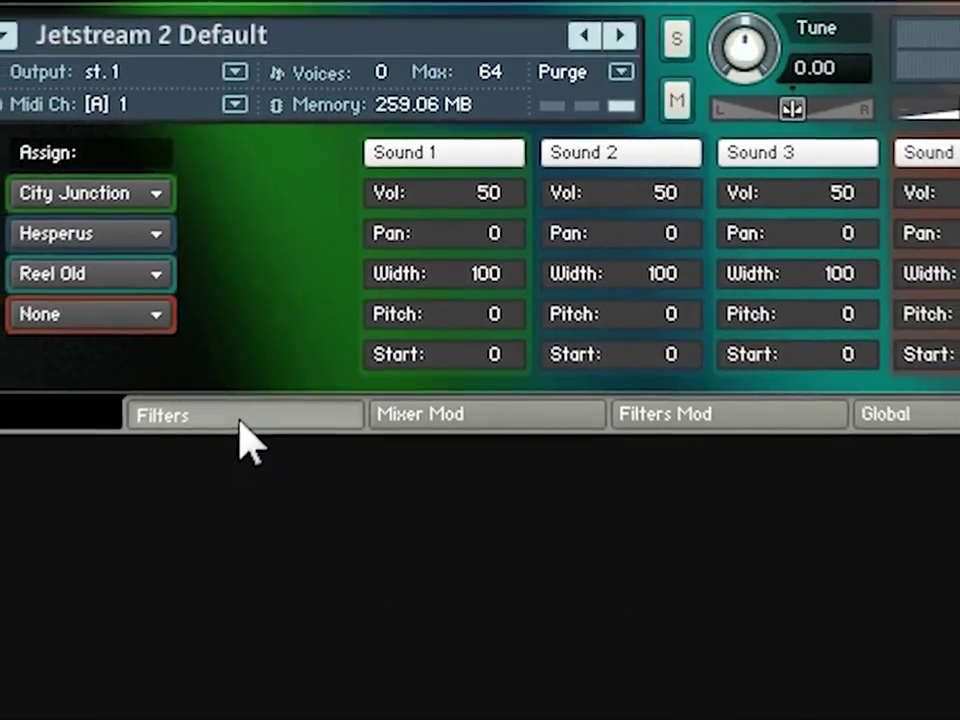
Step: Examine the filter settings of Sound 1 through Sound 4, and return to Sound 1
{"action": "left_click", "coordinate": [240, 418]}
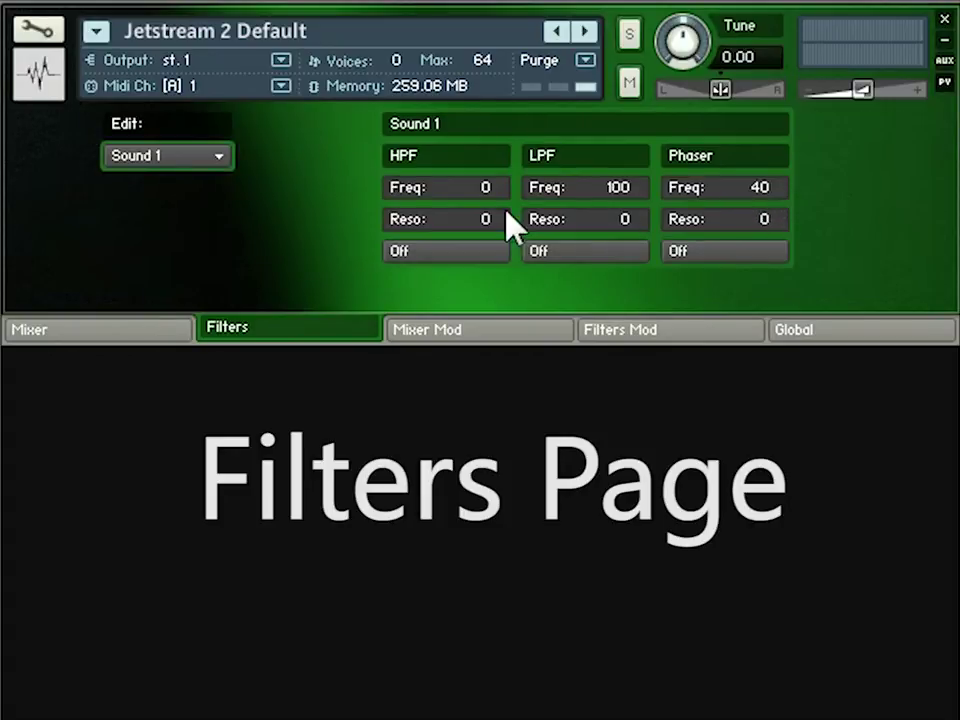
{"action": "left_click", "coordinate": [207, 160]}
{"action": "left_click", "coordinate": [151, 216]}
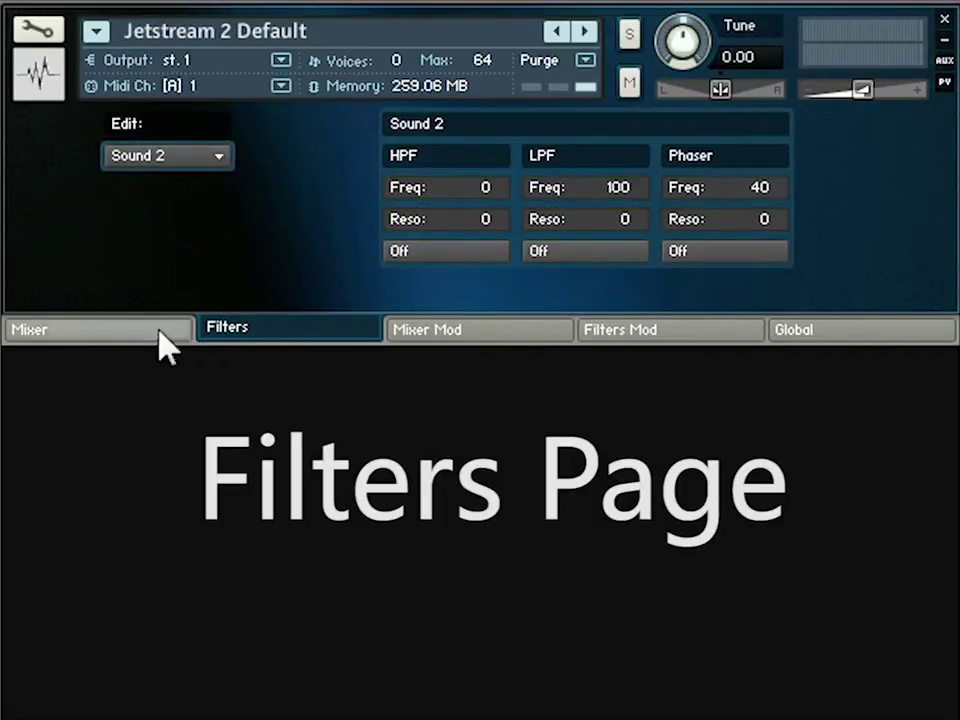
{"action": "left_click", "coordinate": [206, 165]}
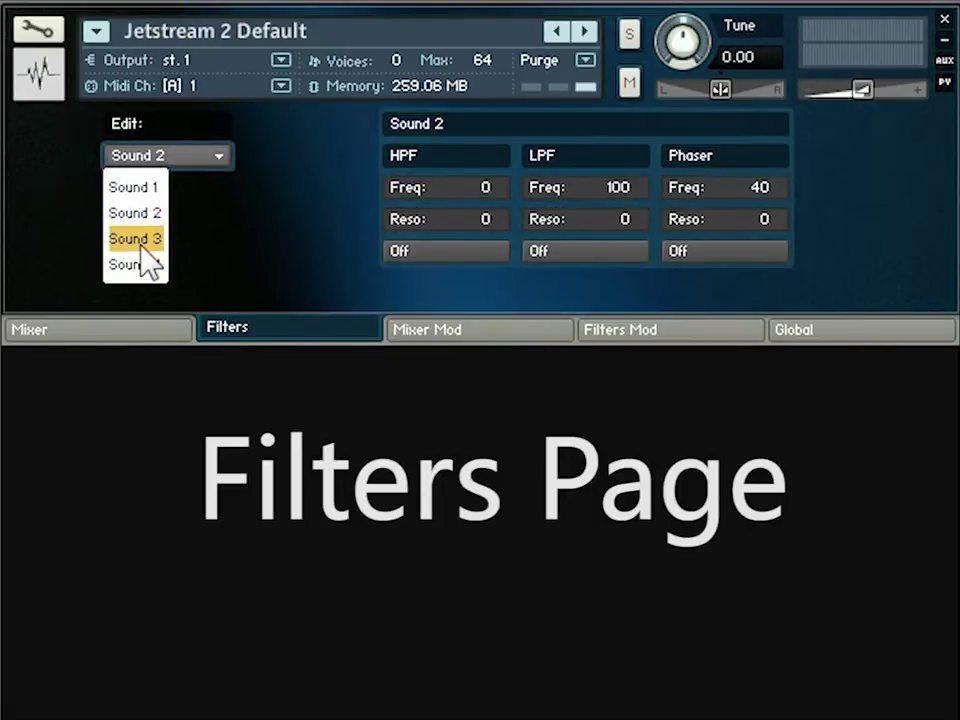
{"action": "left_click", "coordinate": [142, 245]}
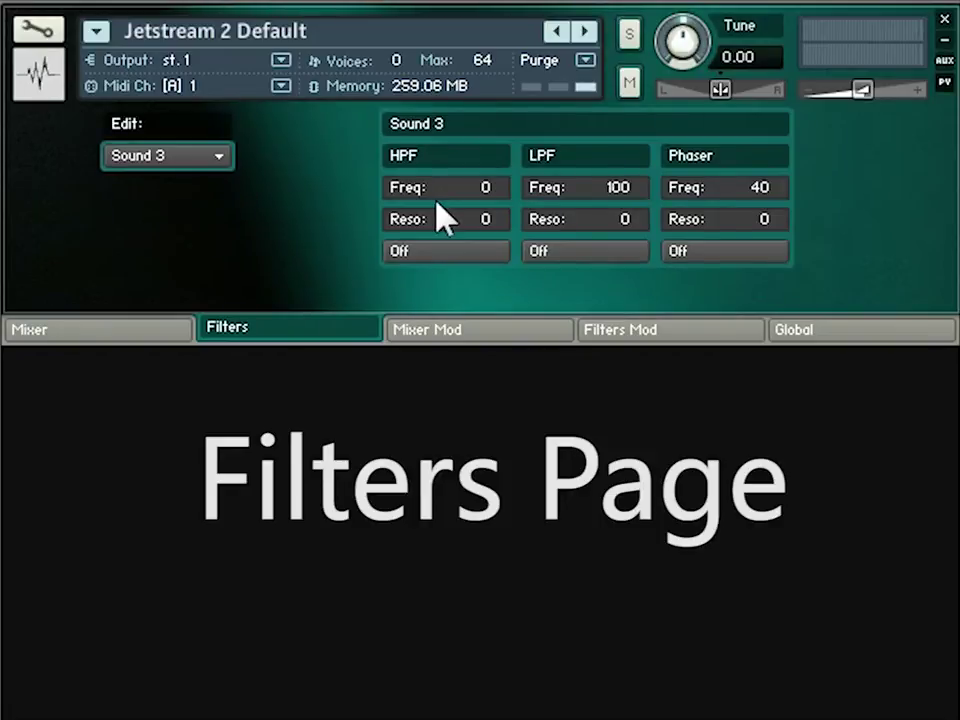
{"action": "left_click", "coordinate": [199, 155]}
{"action": "left_click", "coordinate": [148, 265]}
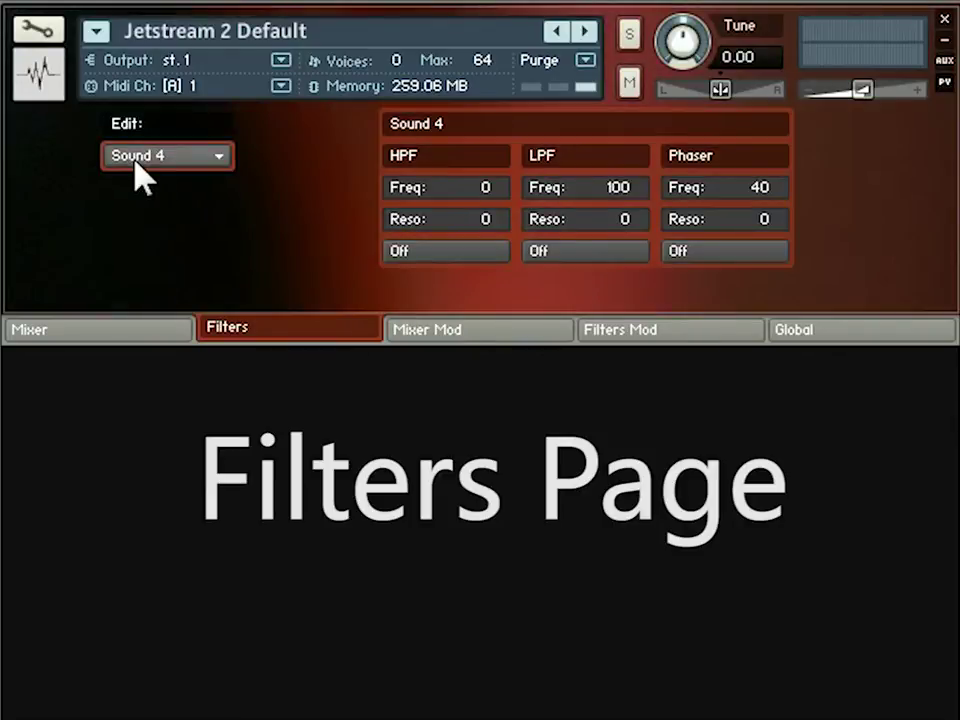
{"action": "left_click", "coordinate": [163, 163]}
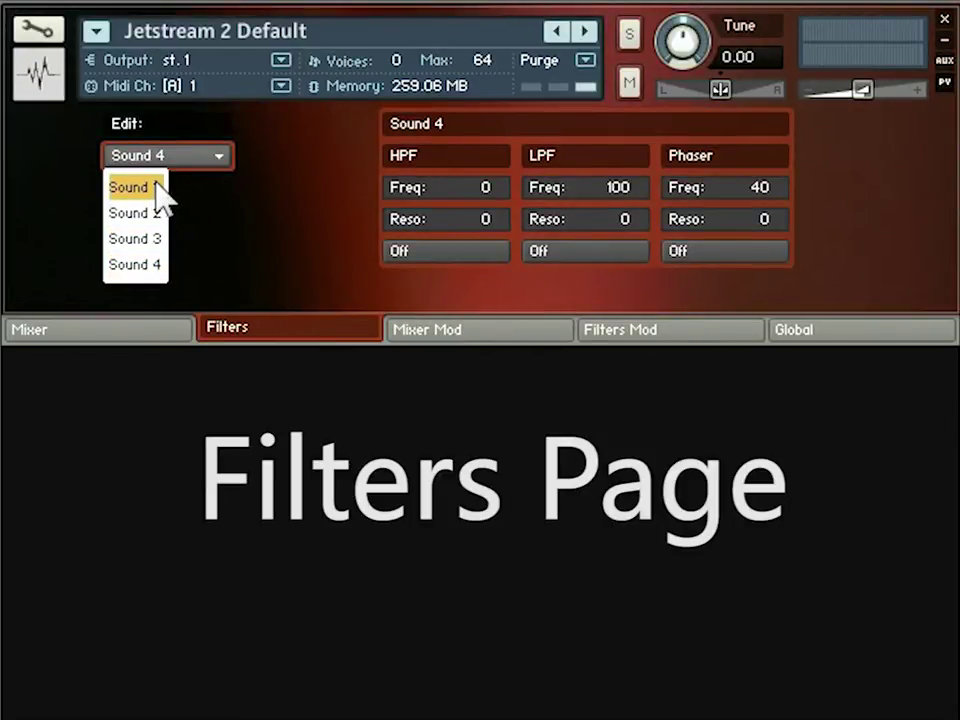
{"action": "left_click", "coordinate": [155, 187]}
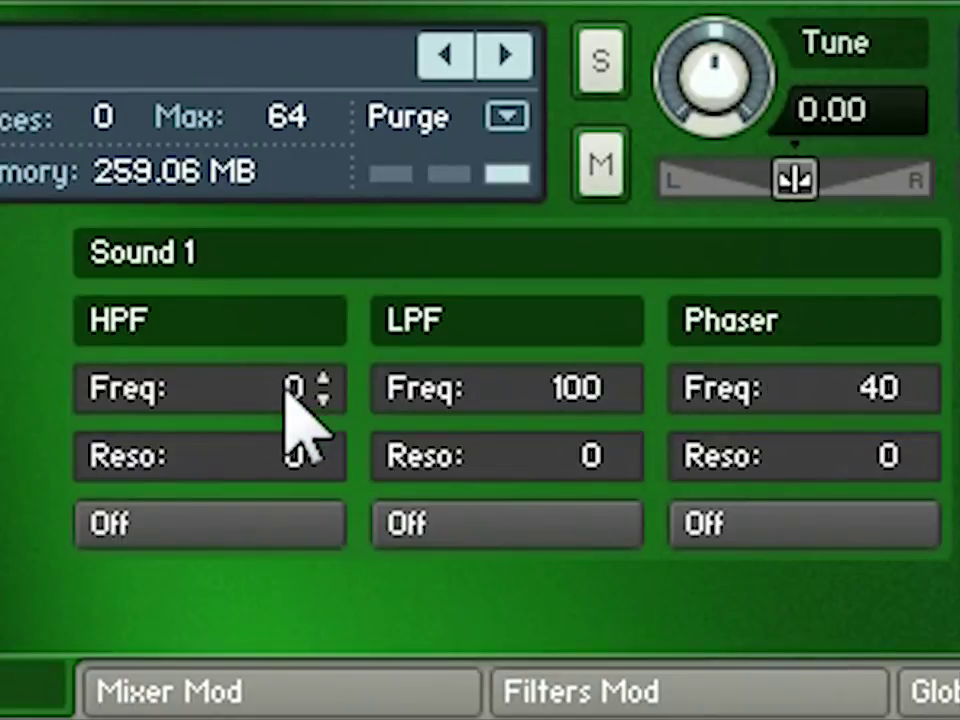
Step: Set Sound 1's phaser frequency to 37, and switch on its HPF and LPF while keeping the phaser off
{"action": "left_click_drag", "start_coordinate": [288, 393], "coordinate": [535, 630]}
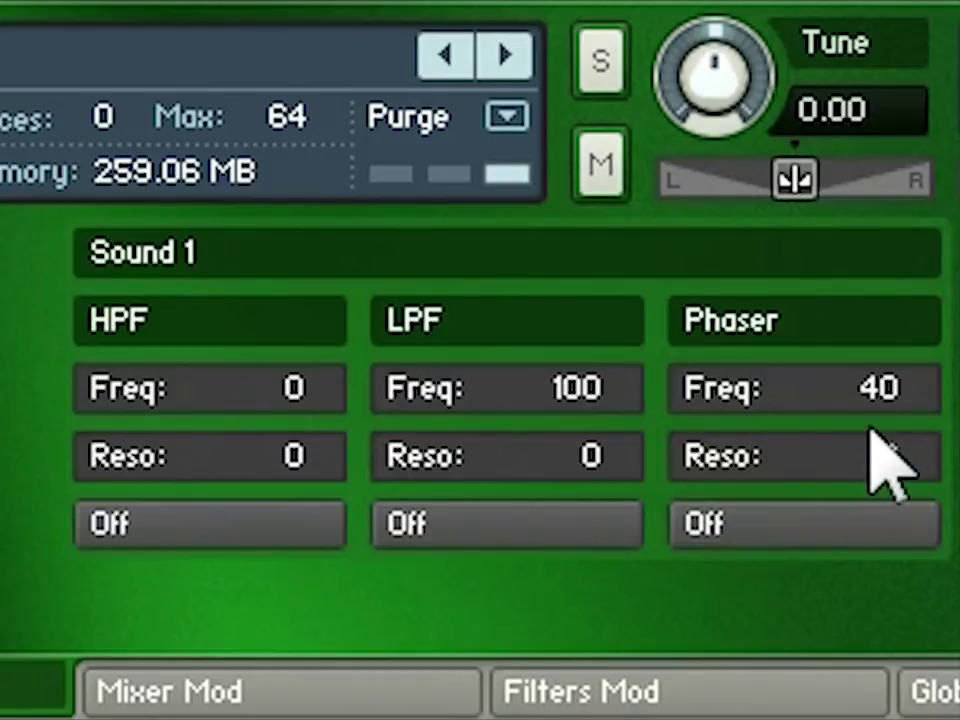
{"action": "left_click_drag", "start_coordinate": [878, 403], "coordinate": [921, 456]}
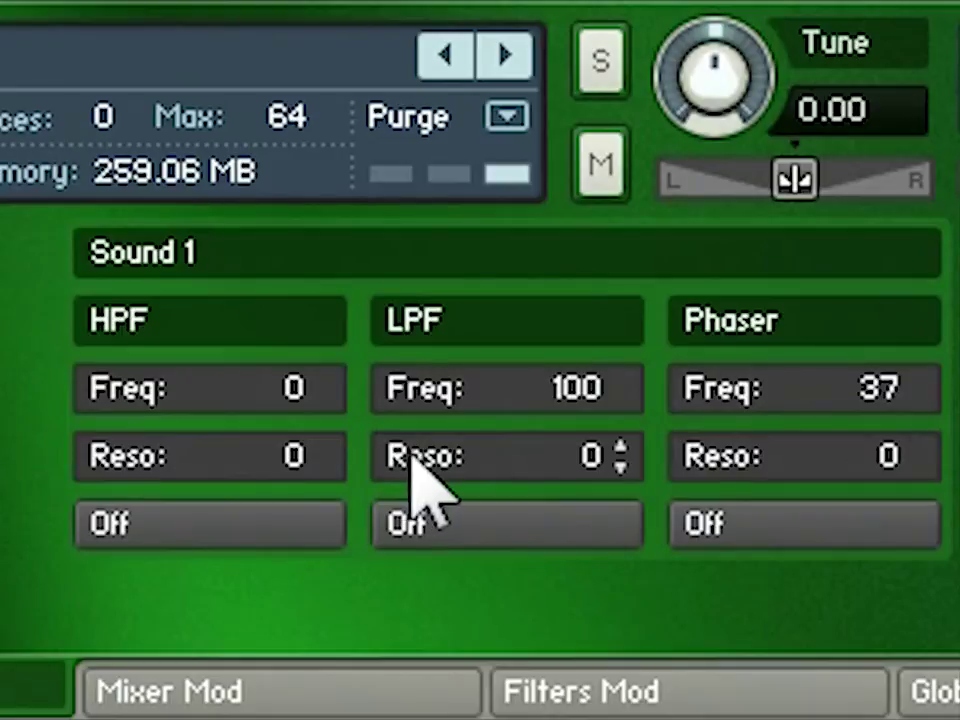
{"action": "left_click", "coordinate": [333, 535]}
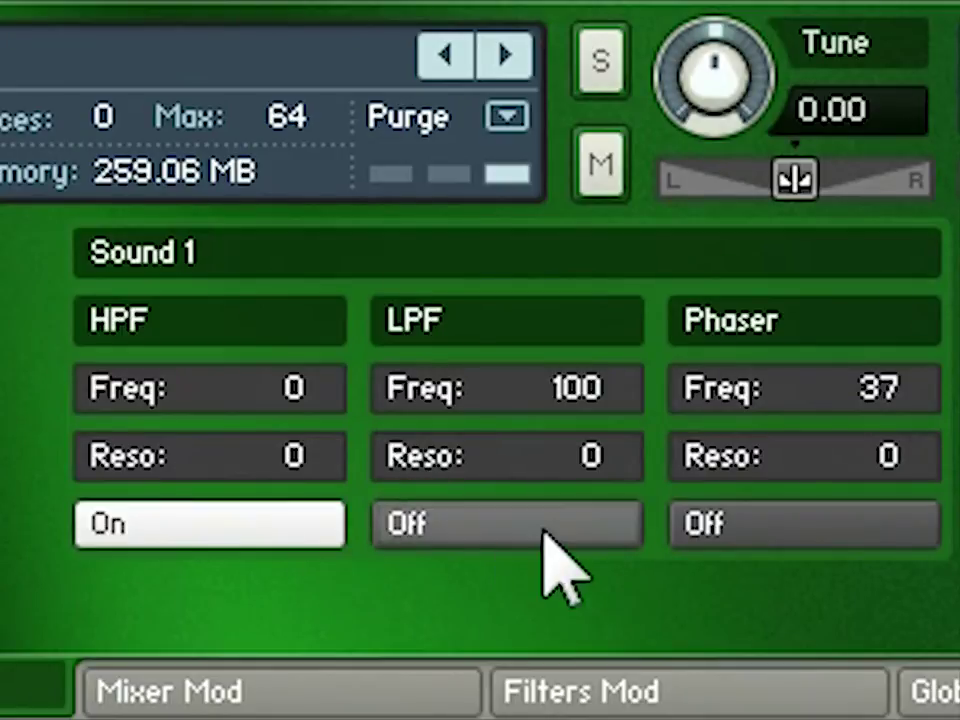
{"action": "left_click", "coordinate": [546, 531]}
{"action": "left_click", "coordinate": [767, 536]}
{"action": "left_click", "coordinate": [738, 508]}
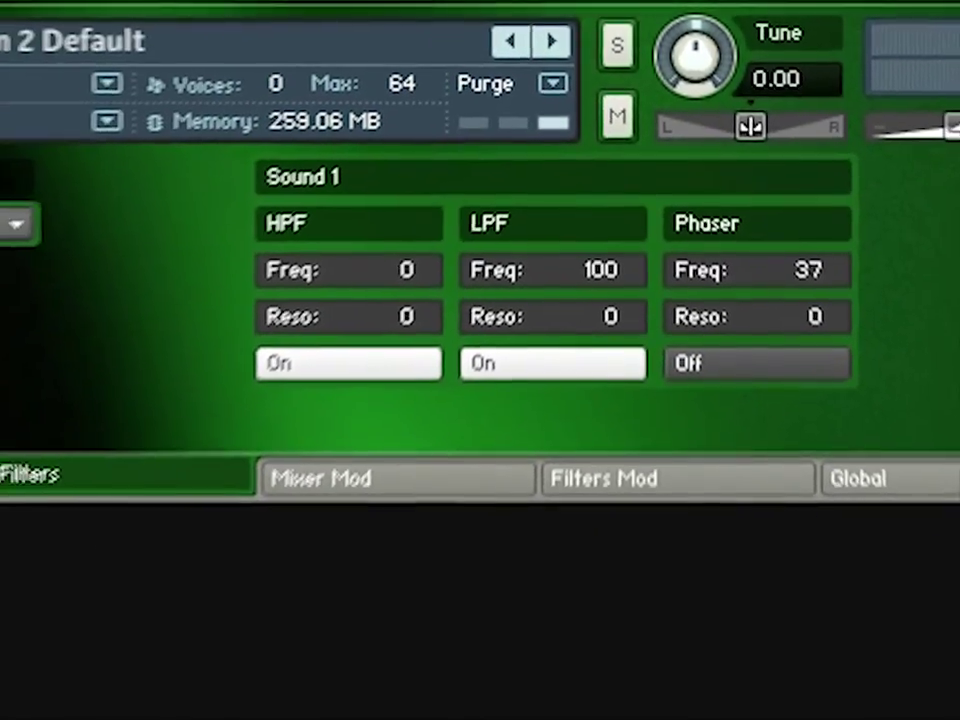
Step: Compare the filter settings of Sound 2 and Sound 3, and return to Sound 2
{"action": "left_click", "coordinate": [0, 308]}
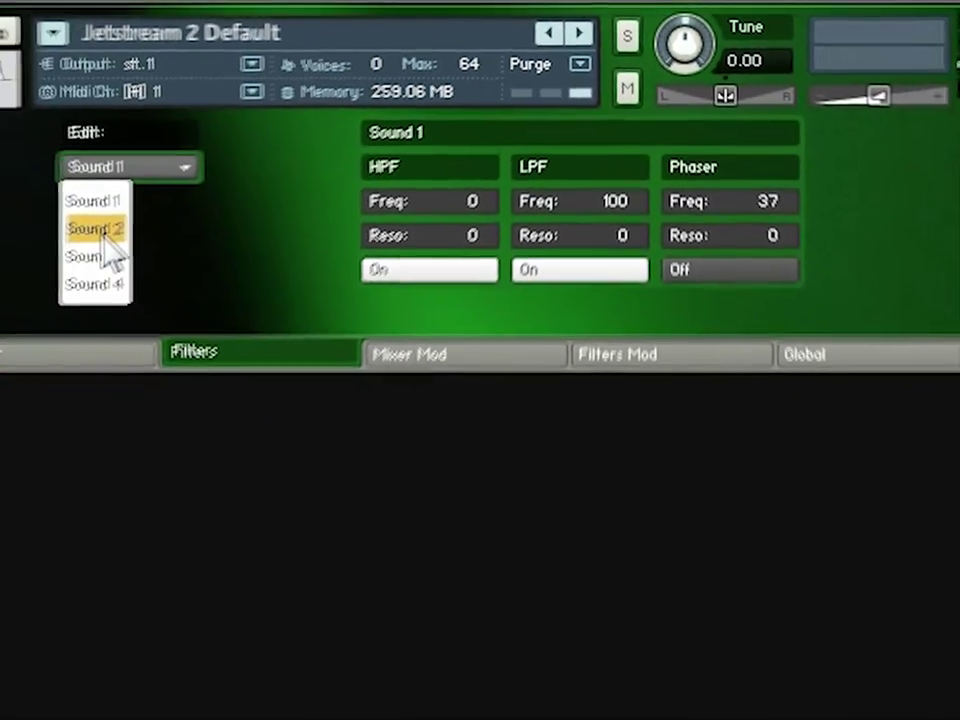
{"action": "left_click", "coordinate": [12, 270]}
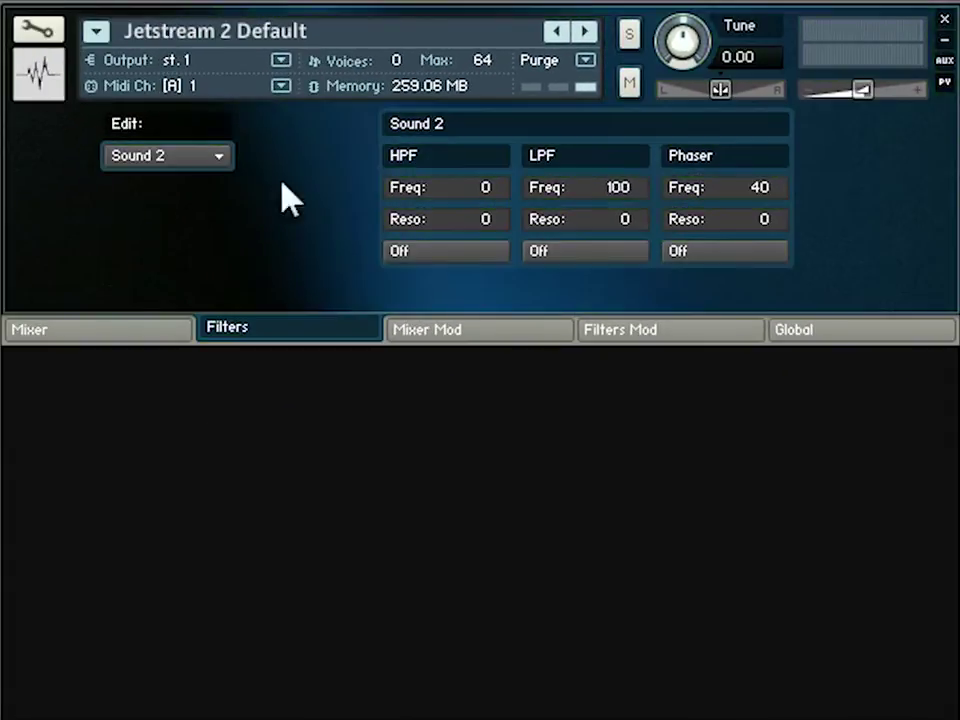
{"action": "left_click", "coordinate": [215, 160]}
{"action": "left_click", "coordinate": [158, 240]}
{"action": "left_click", "coordinate": [195, 158]}
{"action": "left_click", "coordinate": [133, 213]}
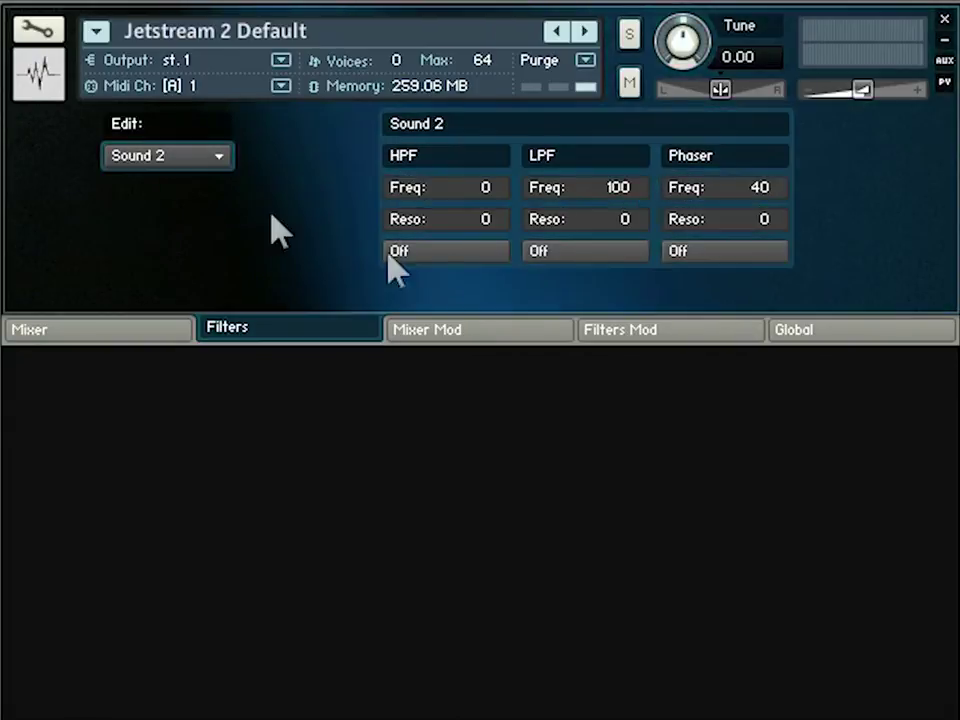
Step: In Sound 2's mixer modulation settings, set the Vol Mod depth to 38 and the Pan Mod depth to 40
{"action": "left_click", "coordinate": [512, 331]}
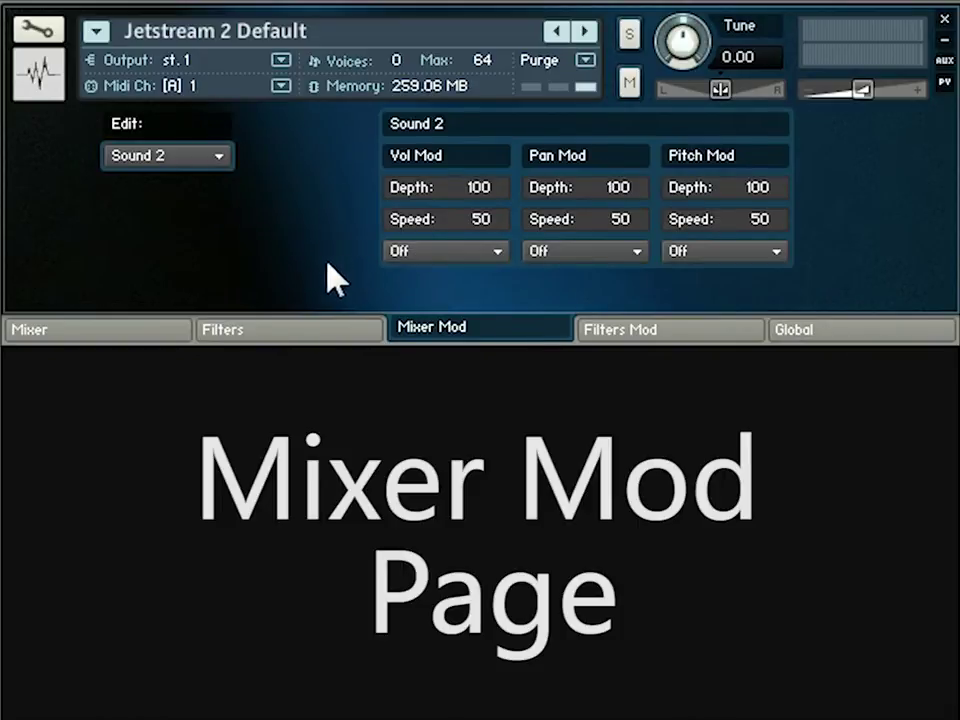
{"action": "left_click", "coordinate": [137, 329]}
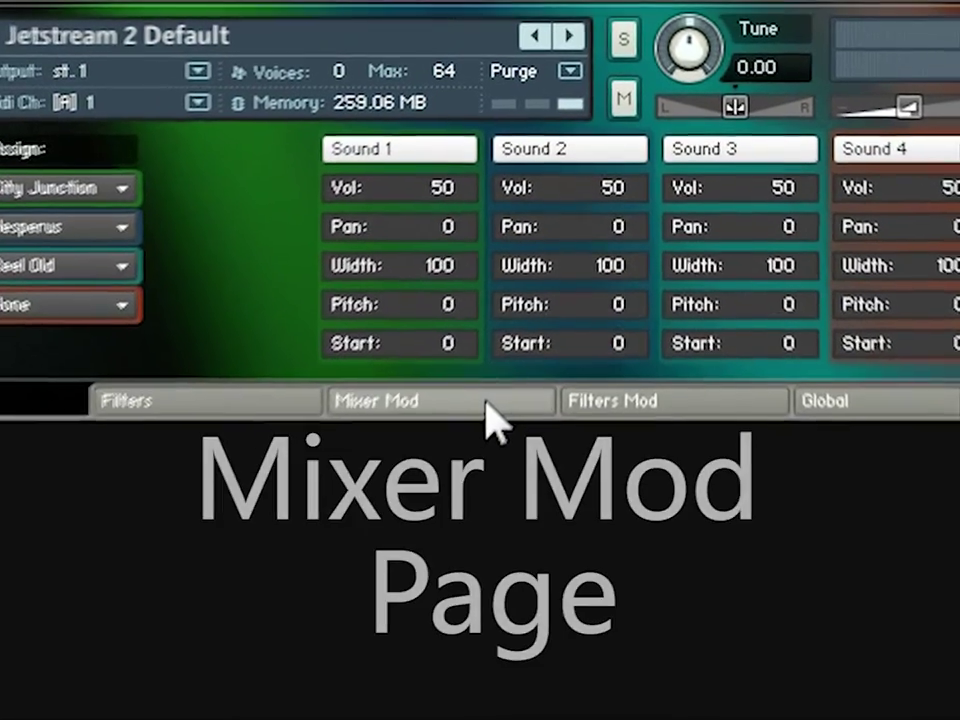
{"action": "left_click", "coordinate": [510, 362]}
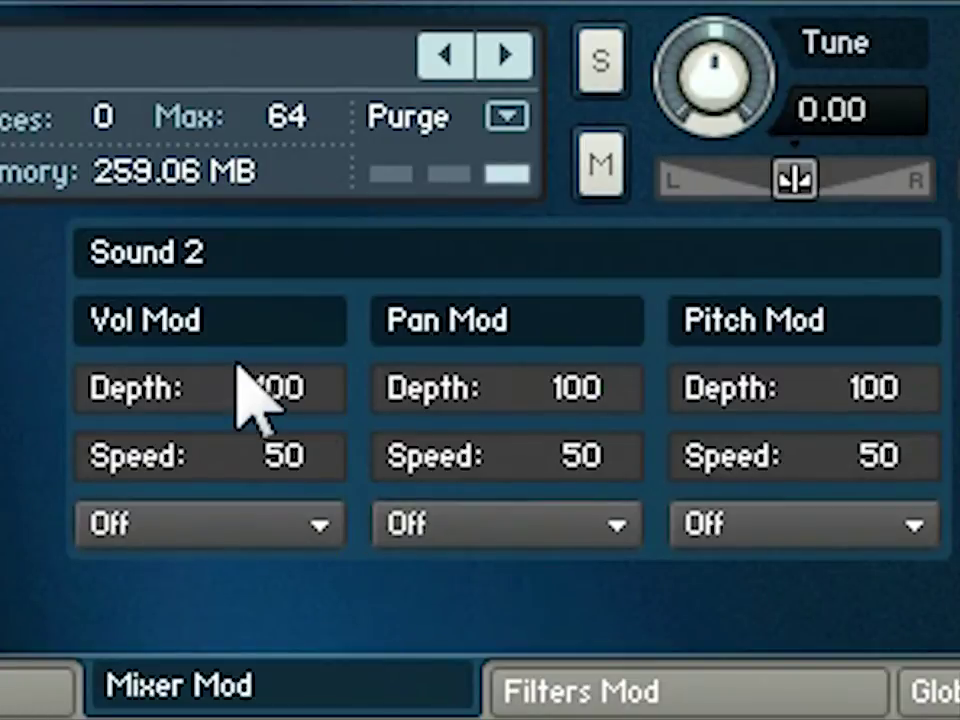
{"action": "left_click_drag", "start_coordinate": [274, 395], "coordinate": [317, 343]}
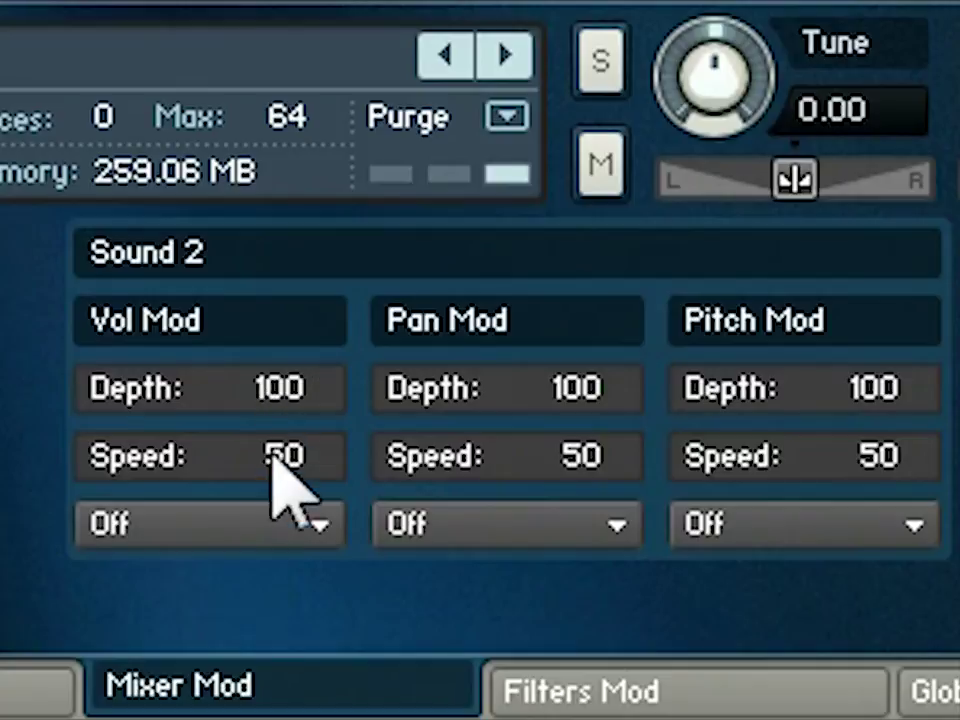
{"action": "left_click_drag", "start_coordinate": [278, 386], "coordinate": [330, 719]}
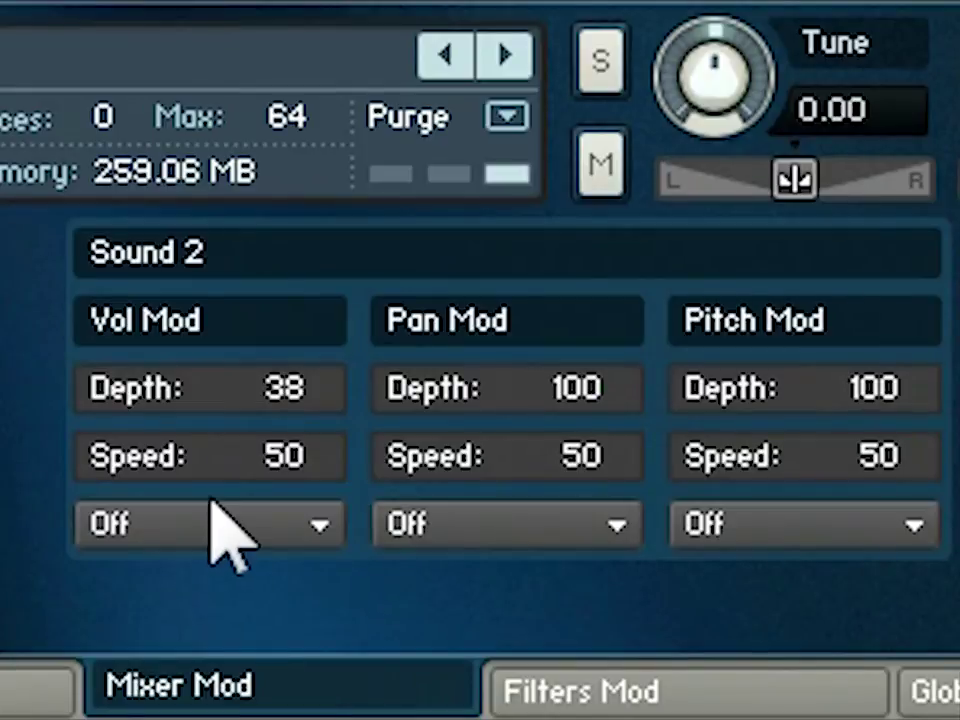
{"action": "left_click_drag", "start_coordinate": [565, 405], "coordinate": [611, 321]}
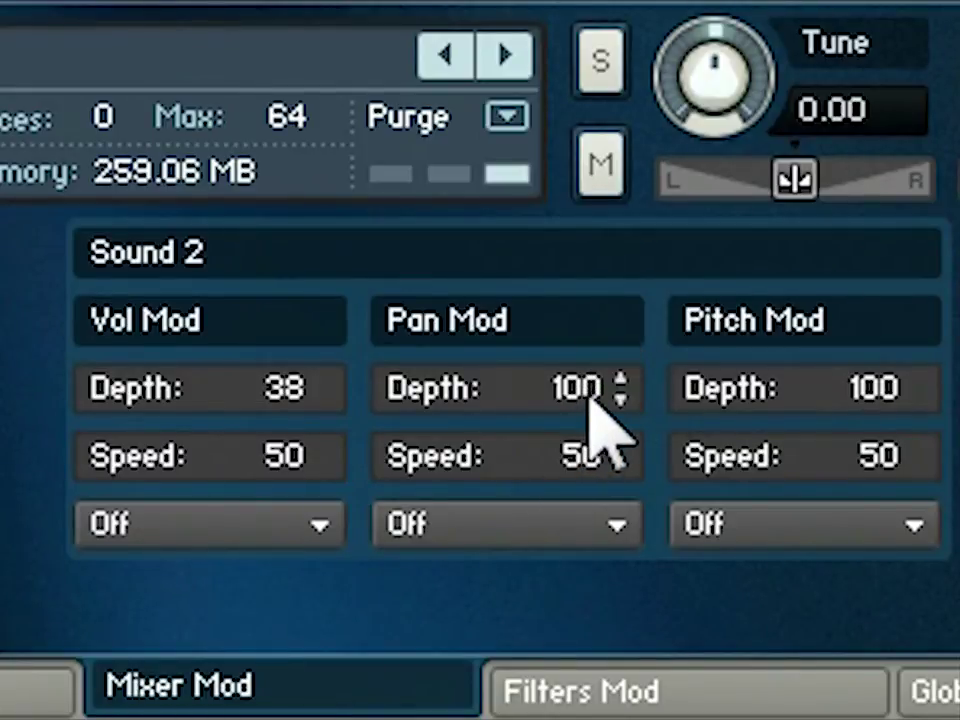
{"action": "left_click_drag", "start_coordinate": [589, 397], "coordinate": [589, 456]}
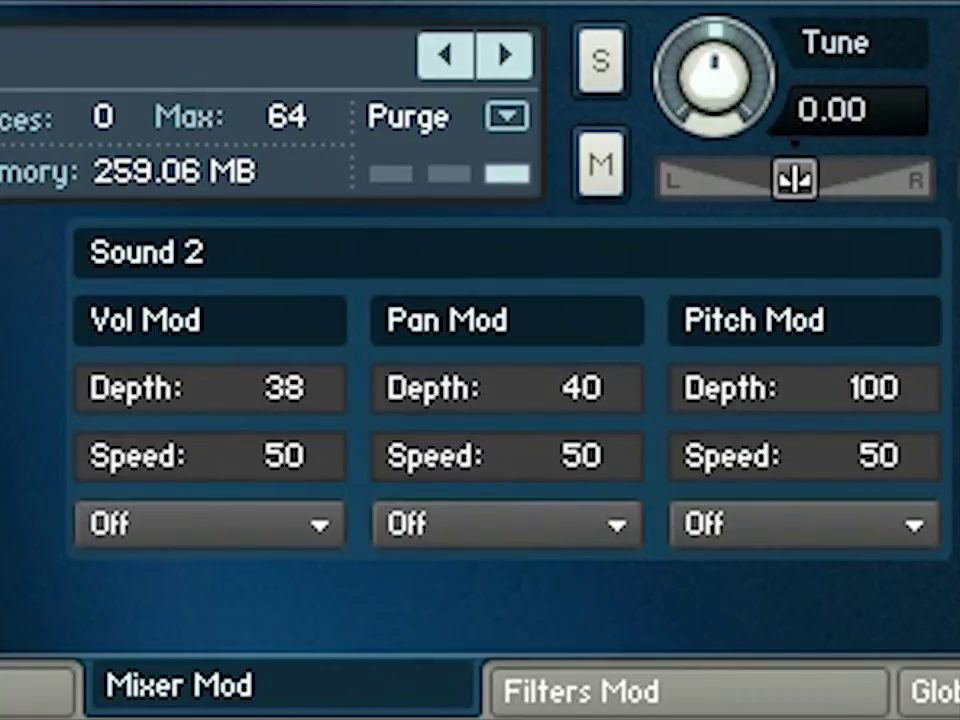
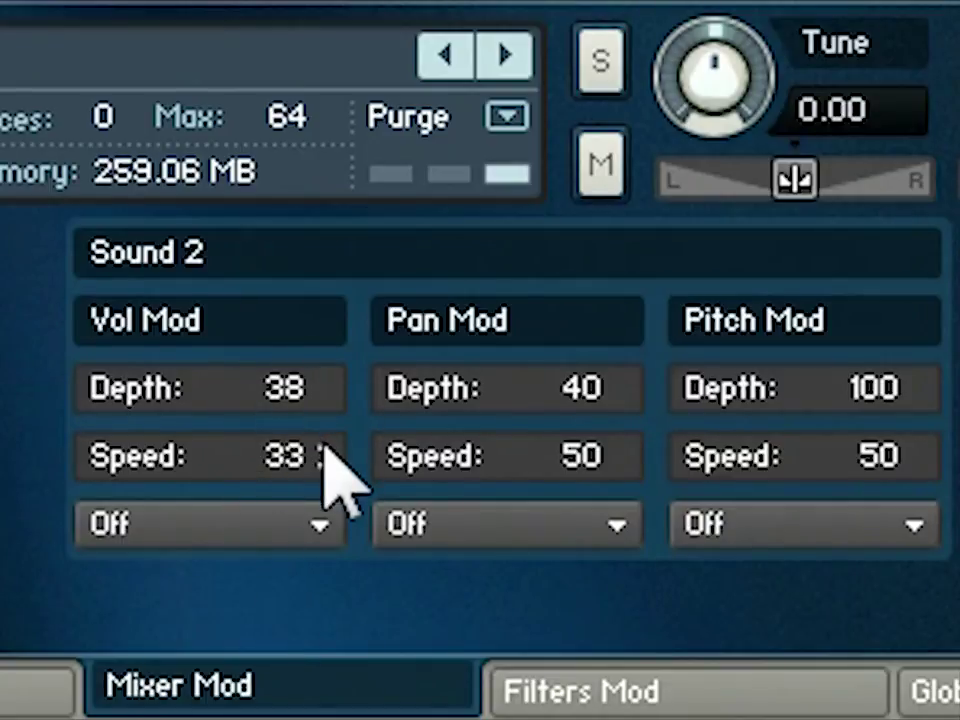
Step: Try the Sine waveform for Sound 2's Vol Mod and change it to Triangle
{"action": "left_click", "coordinate": [292, 538]}
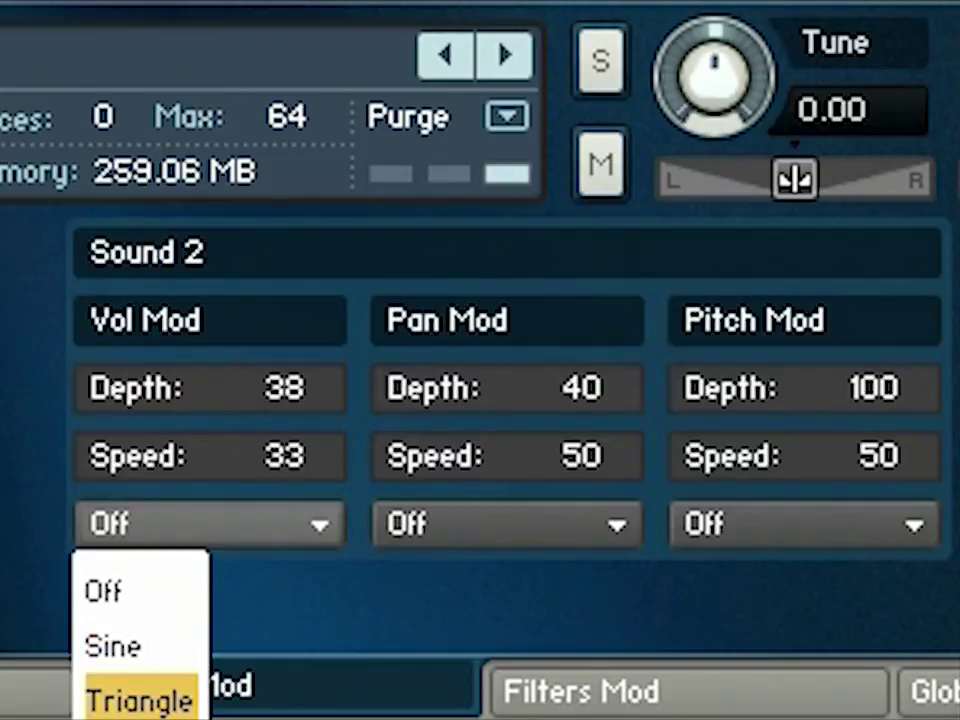
{"action": "left_click", "coordinate": [155, 650]}
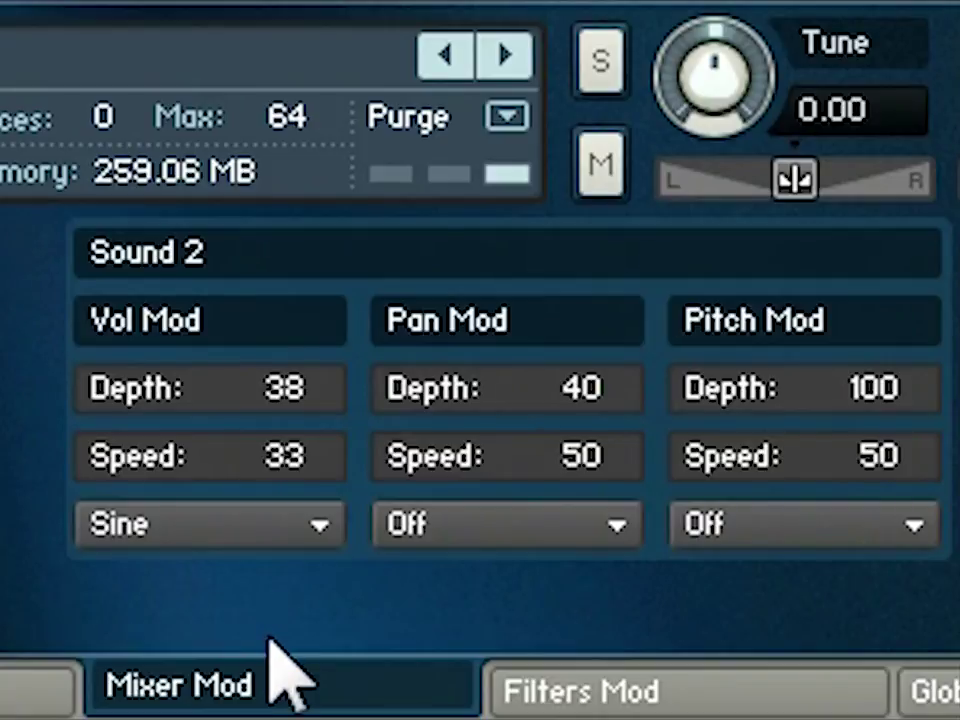
{"action": "left_click", "coordinate": [215, 532]}
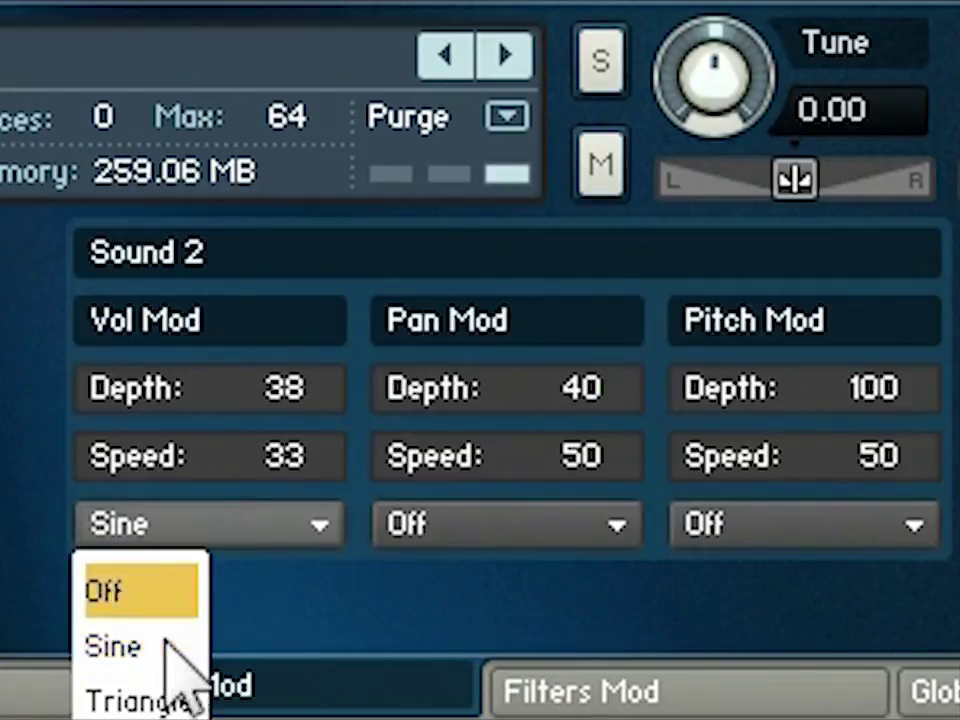
{"action": "left_click", "coordinate": [163, 690]}
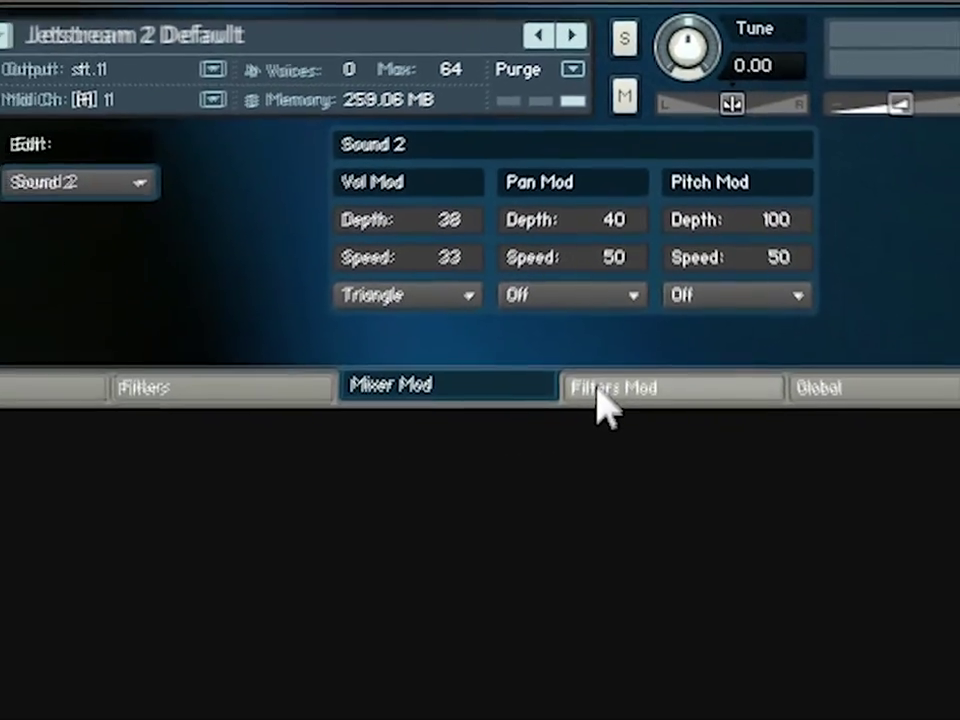
Step: Show Sound 3's filter modulation settings and try adjusting its HPF Mod depth
{"action": "left_click", "coordinate": [598, 392]}
{"action": "left_click", "coordinate": [186, 158]}
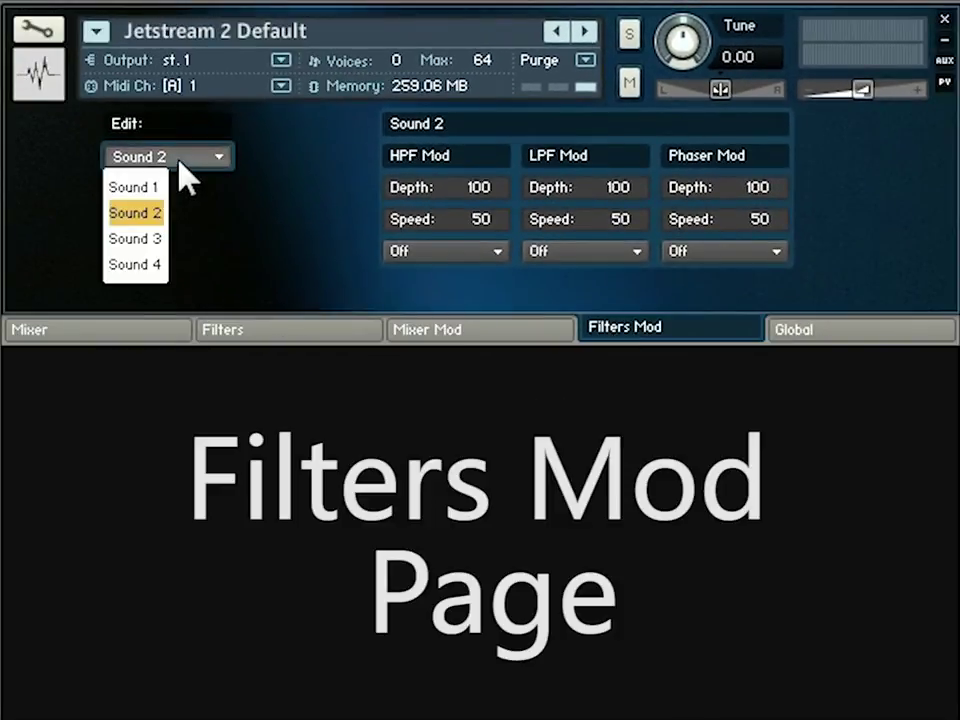
{"action": "left_click", "coordinate": [152, 239]}
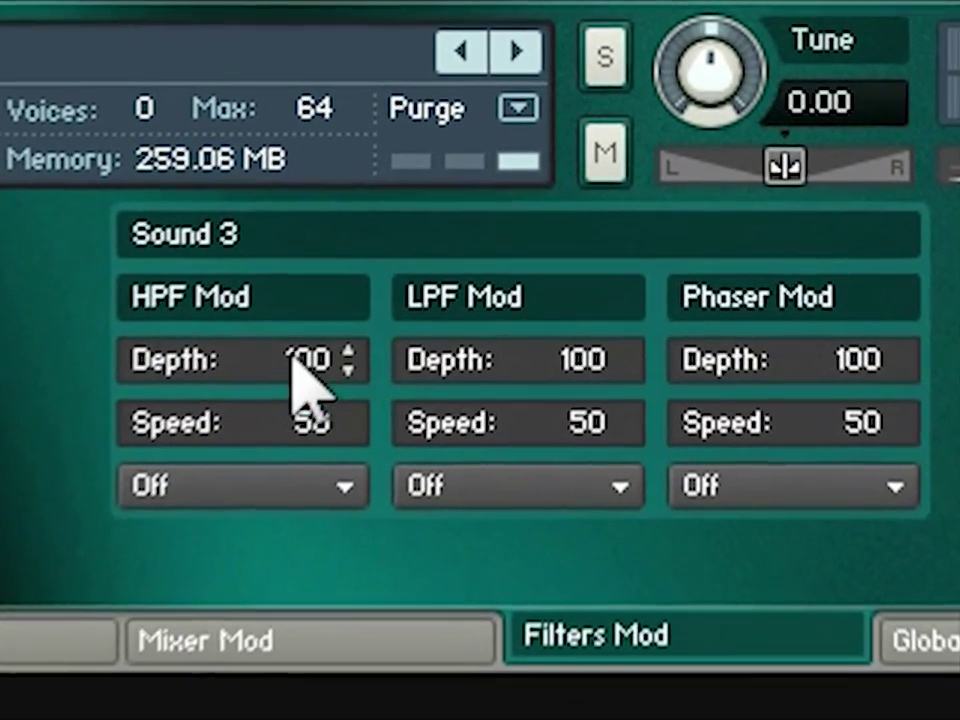
{"action": "left_click_drag", "start_coordinate": [293, 362], "coordinate": [326, 301]}
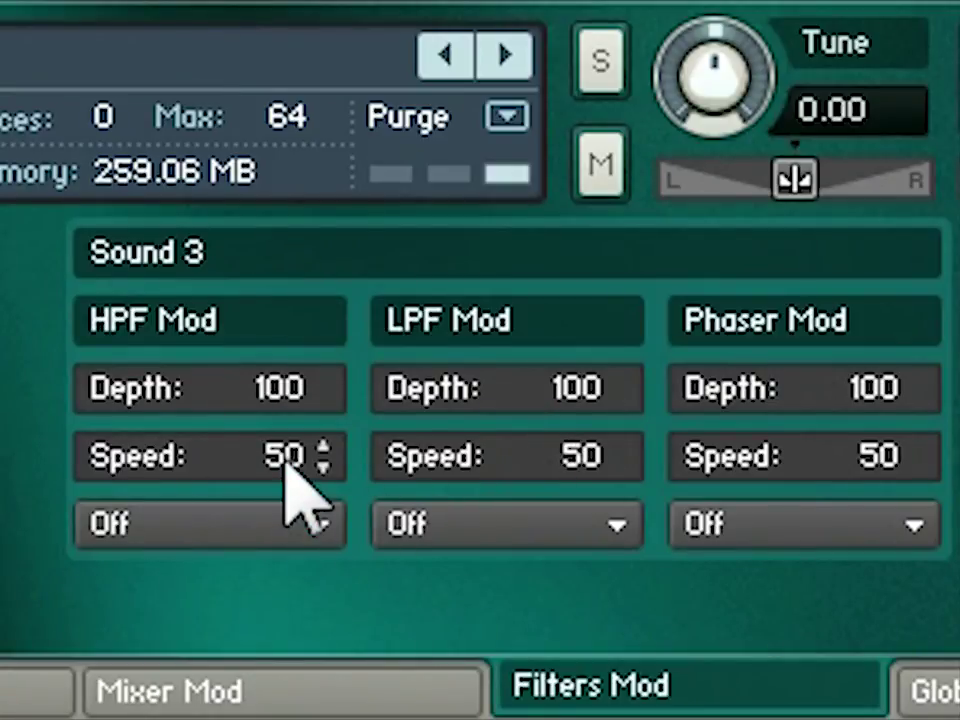
Step: Set Sound 3's HPF Mod to a Sine waveform with speed 72, and its LPF Mod waveform to Triangle
{"action": "left_click", "coordinate": [221, 521]}
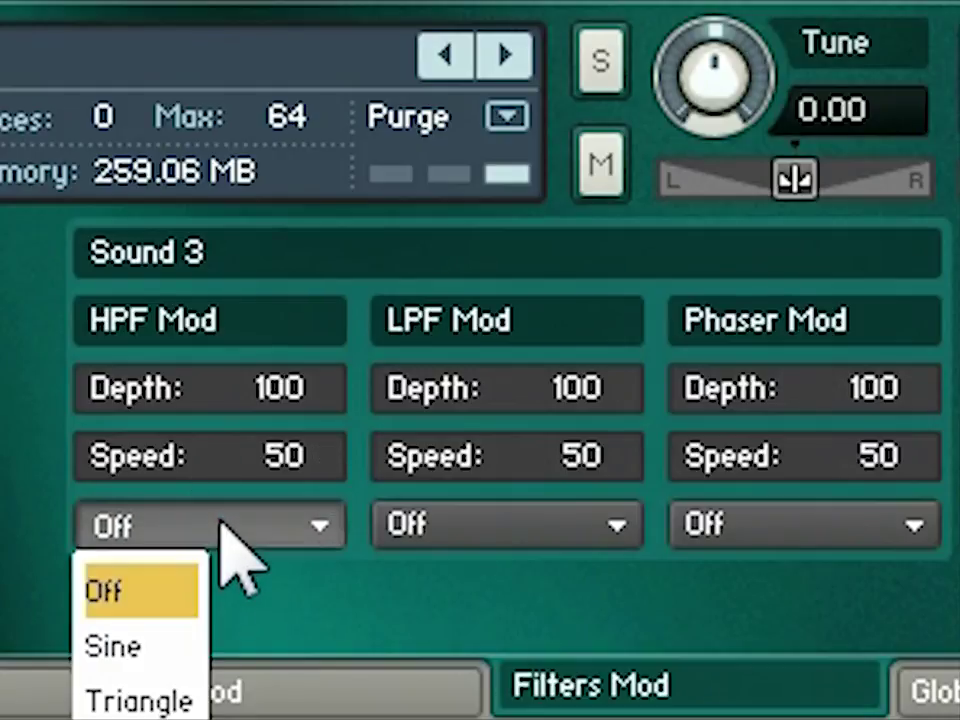
{"action": "left_click", "coordinate": [190, 640]}
{"action": "left_click", "coordinate": [430, 530]}
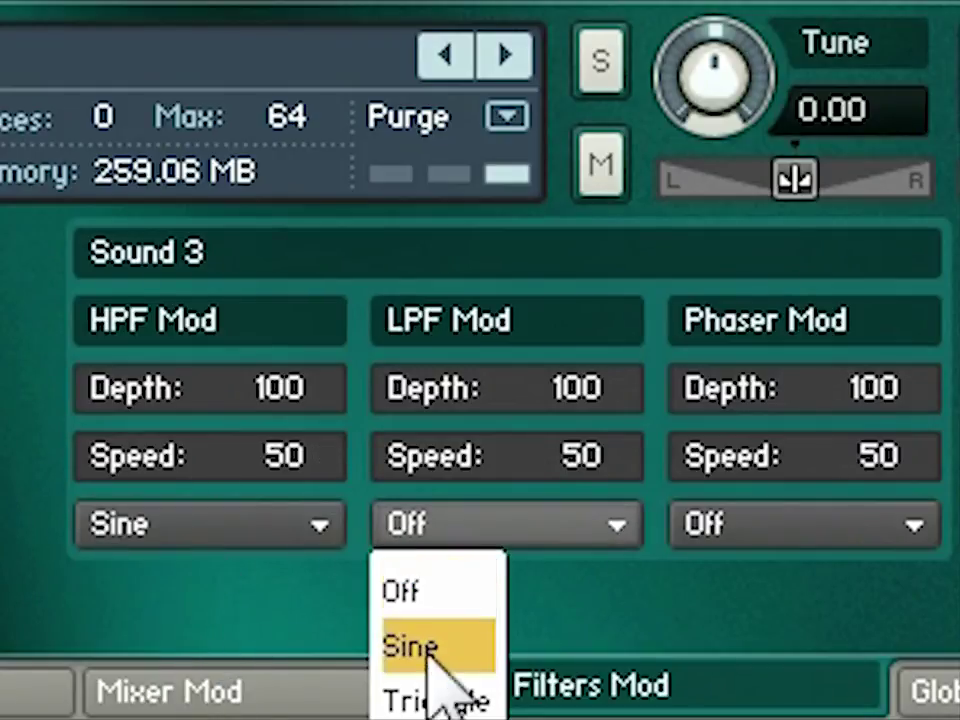
{"action": "left_click", "coordinate": [467, 690]}
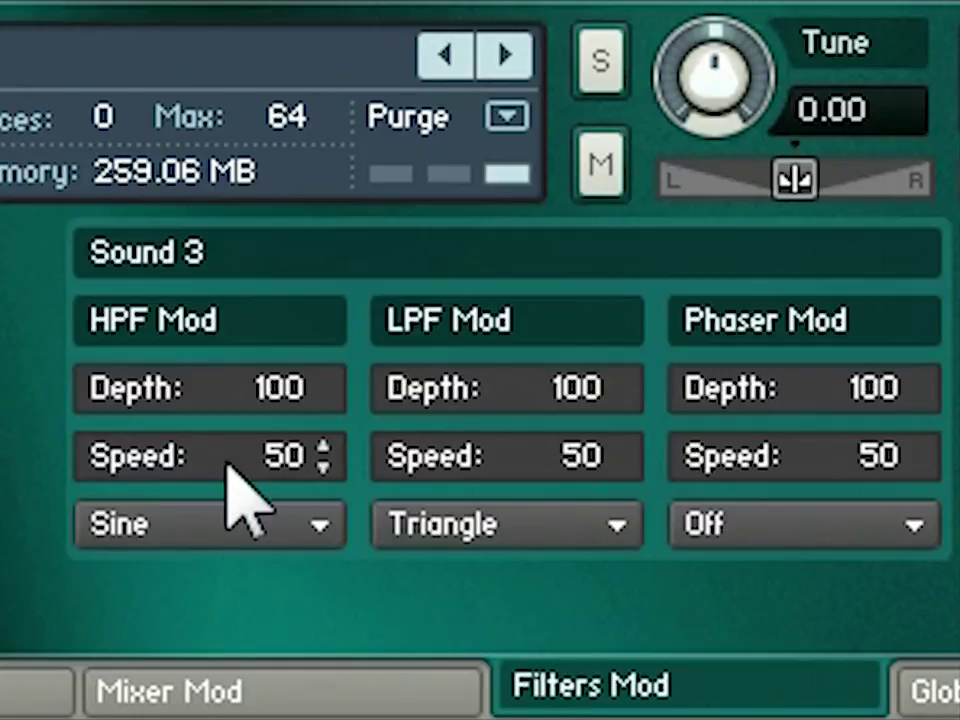
{"action": "left_click_drag", "start_coordinate": [300, 452], "coordinate": [326, 305]}
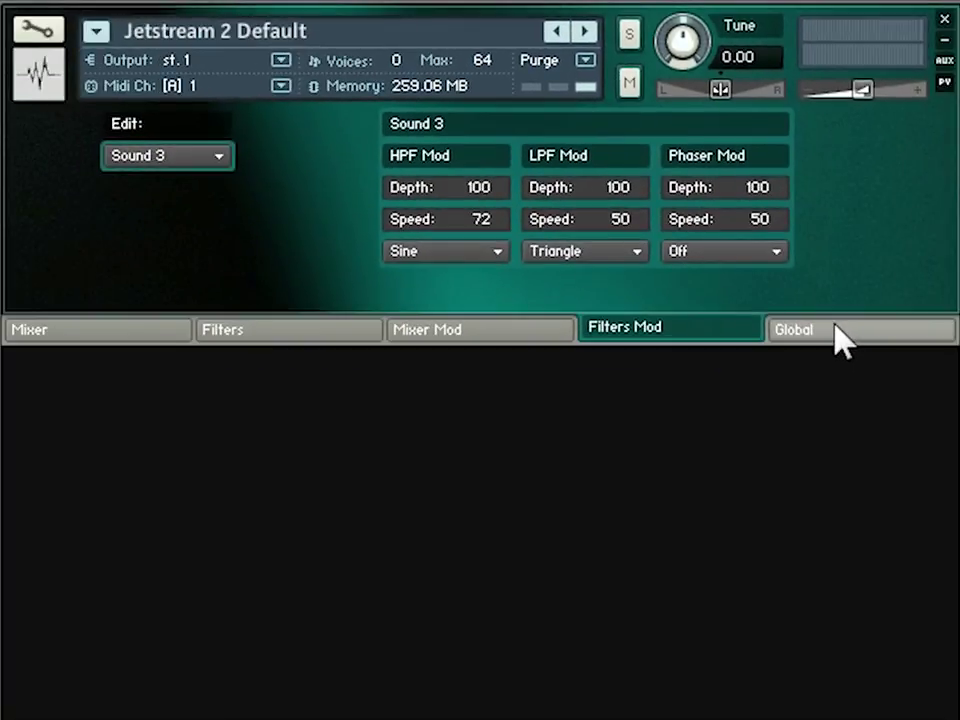
Step: In the global settings, try turning off tracking for Sound 1 and Sound 3, and turn both back on
{"action": "left_click", "coordinate": [838, 338]}
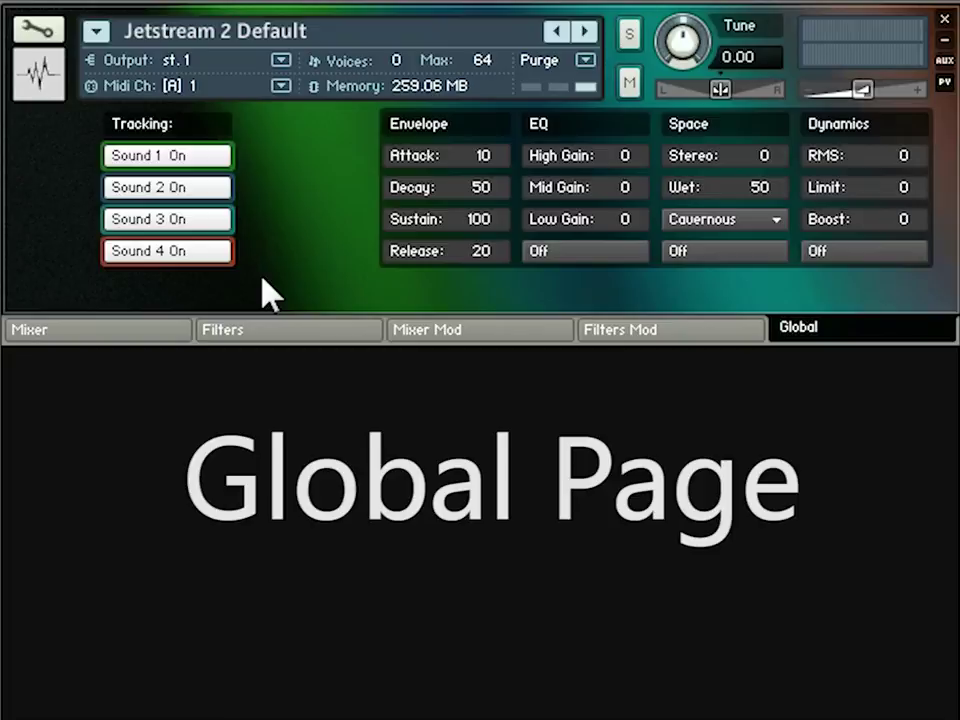
{"action": "left_click", "coordinate": [213, 160]}
{"action": "left_click", "coordinate": [212, 221]}
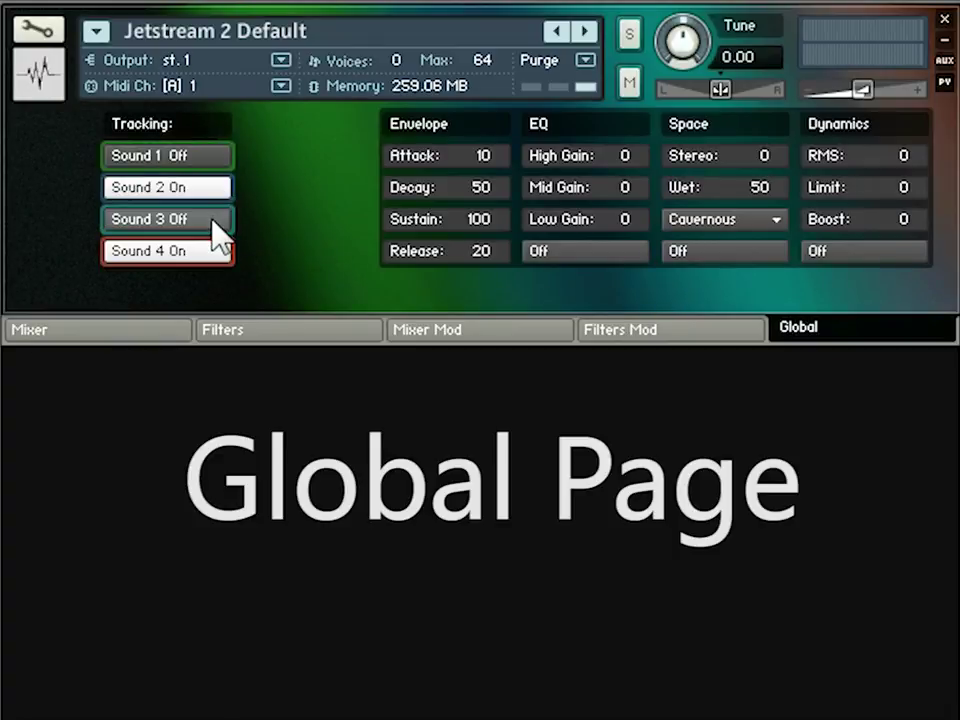
{"action": "left_click", "coordinate": [214, 221]}
{"action": "left_click", "coordinate": [217, 160]}
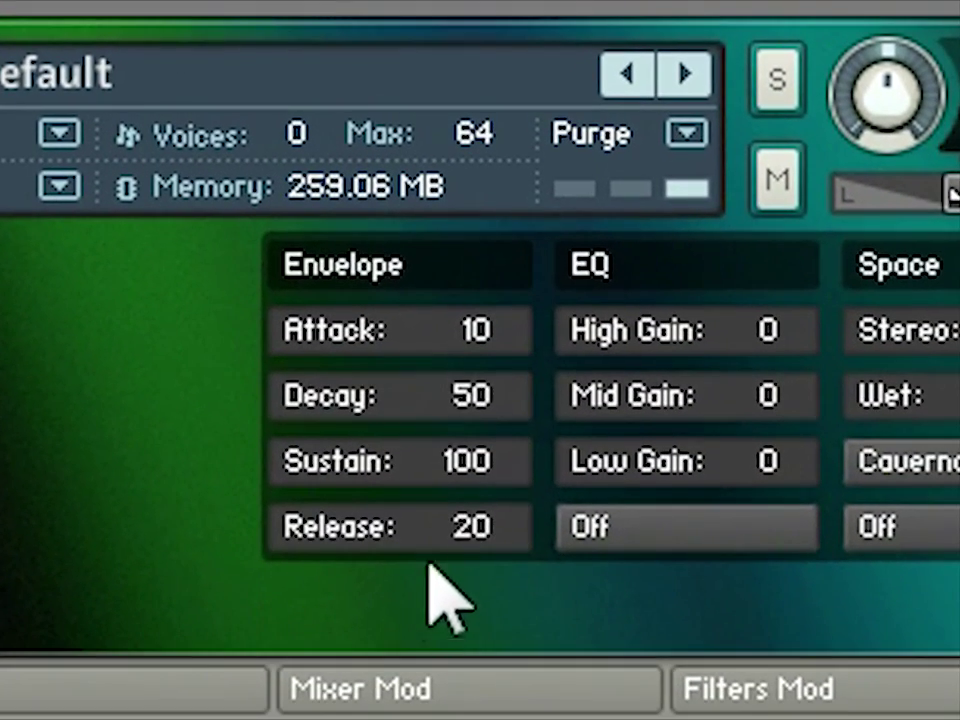
Step: Try the global envelope with attack 37 and release 55, and bring the attack down to 4
{"action": "left_click_drag", "start_coordinate": [462, 342], "coordinate": [505, 150]}
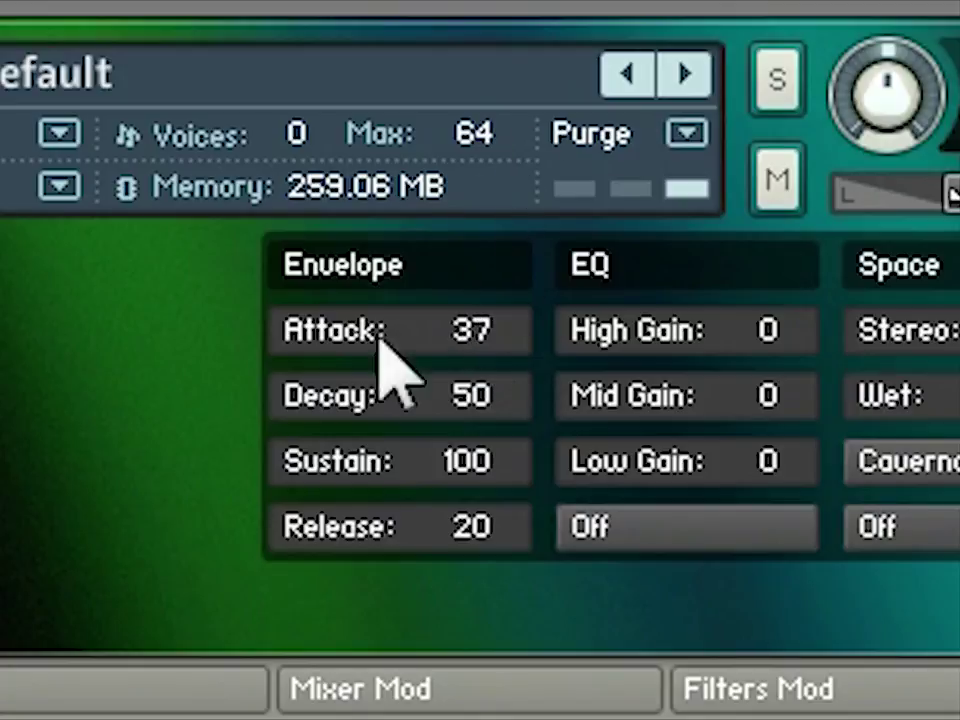
{"action": "left_click_drag", "start_coordinate": [444, 536], "coordinate": [446, 259]}
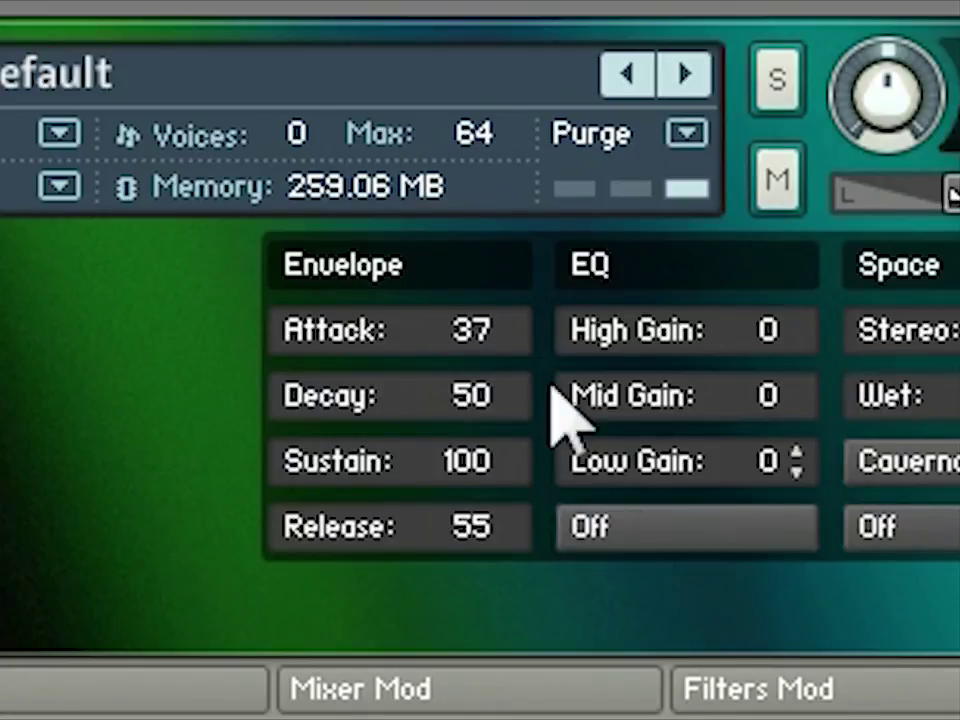
{"action": "left_click_drag", "start_coordinate": [449, 340], "coordinate": [478, 583]}
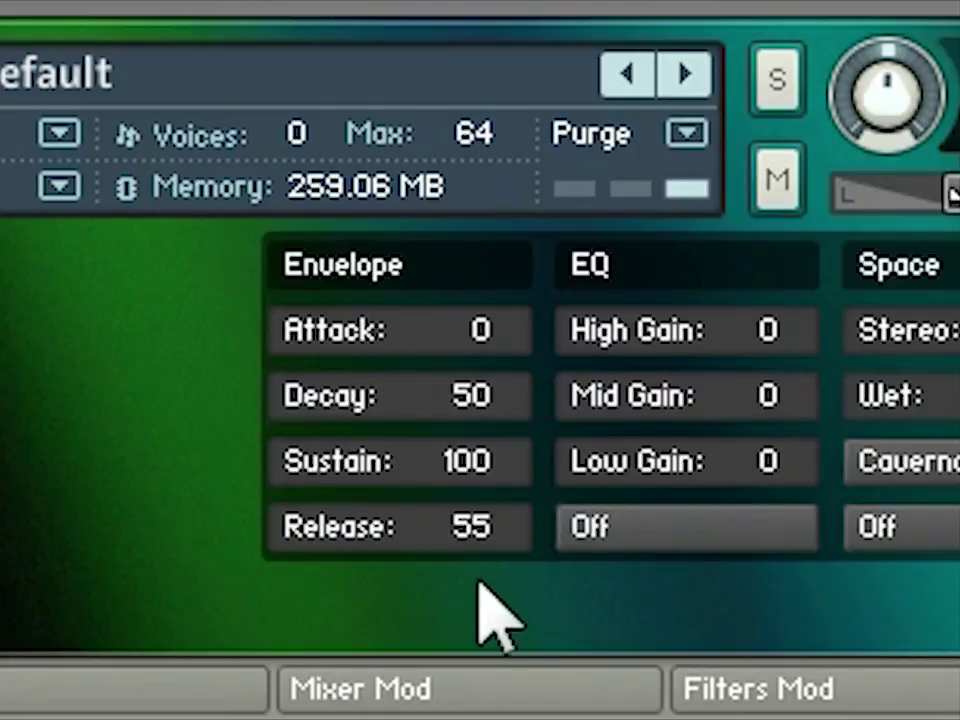
{"action": "left_click_drag", "start_coordinate": [461, 332], "coordinate": [461, 322]}
Step: Try an envelope sustain of 0, and set attack 35, decay 60, sustain 62 and release 49
{"action": "left_click_drag", "start_coordinate": [480, 482], "coordinate": [482, 590]}
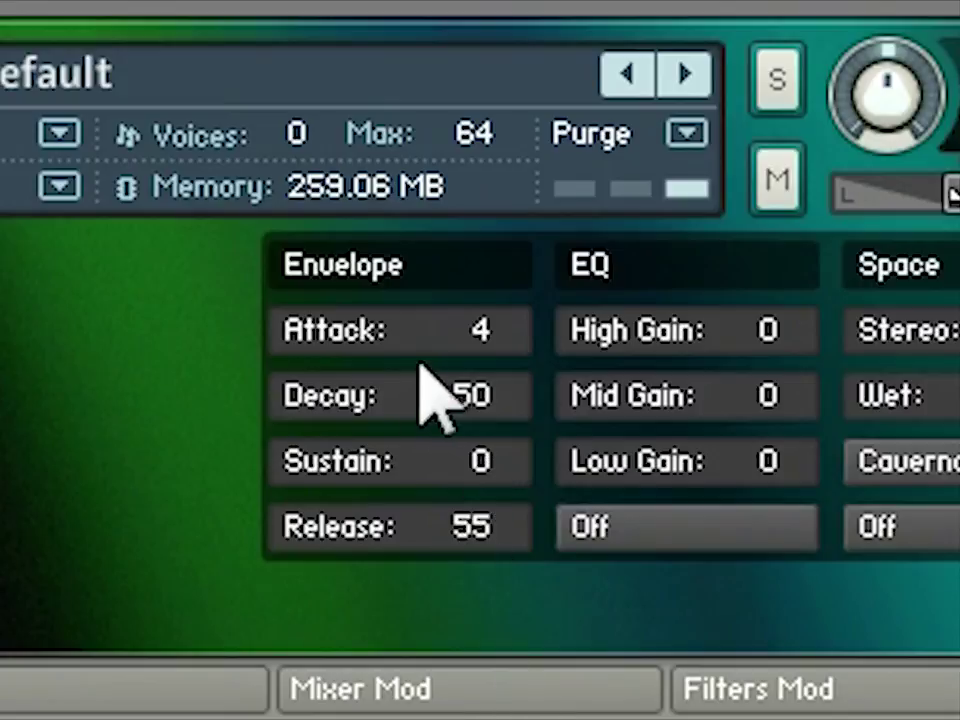
{"action": "left_click_drag", "start_coordinate": [489, 380], "coordinate": [493, 358]}
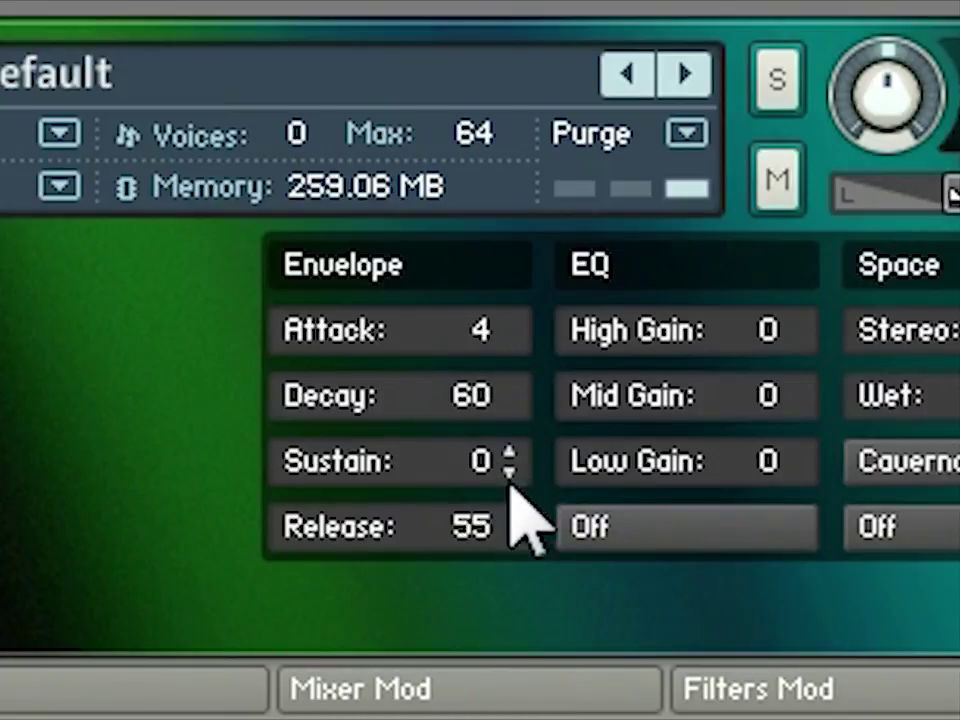
{"action": "left_click_drag", "start_coordinate": [478, 536], "coordinate": [476, 583]}
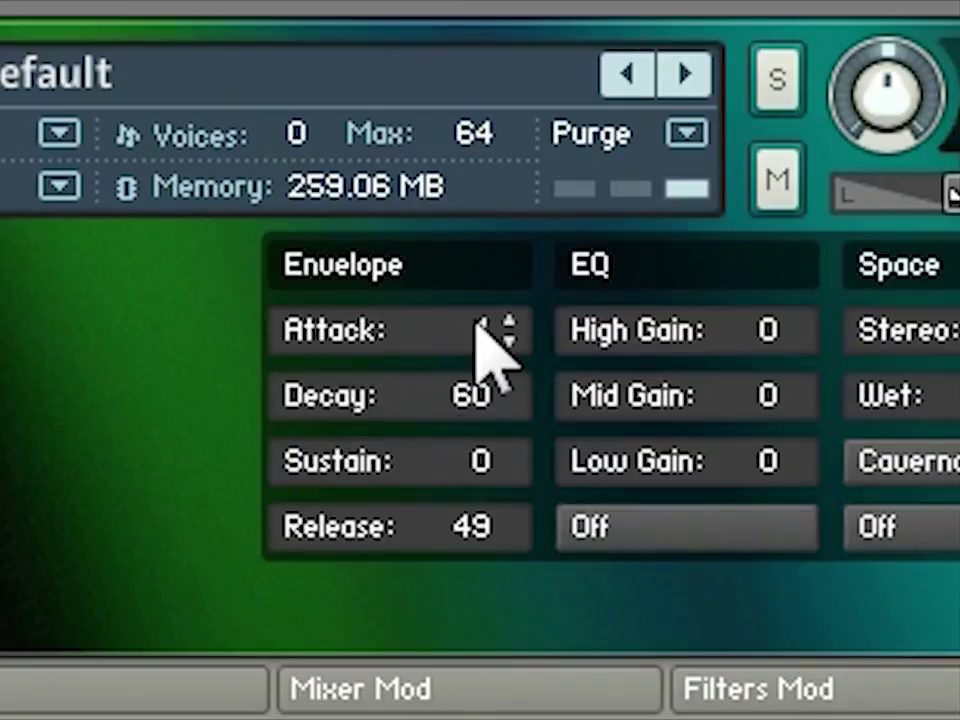
{"action": "left_click_drag", "start_coordinate": [467, 321], "coordinate": [415, 228]}
{"action": "left_click_drag", "start_coordinate": [476, 461], "coordinate": [498, 1]}
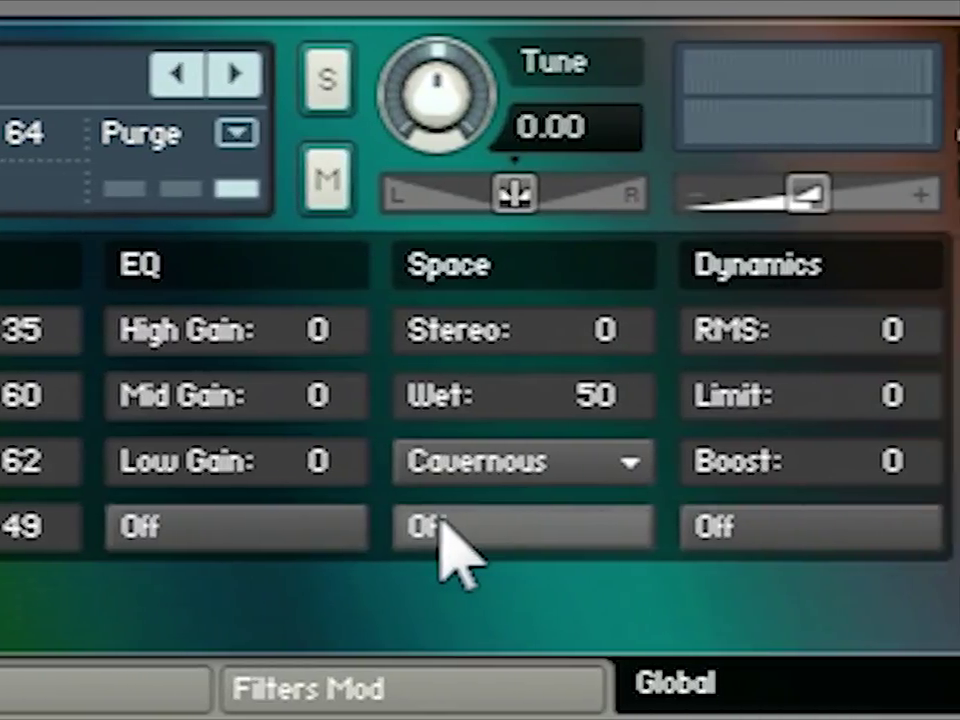
Step: Turn on the Space effect, set stereo to -70, wet to 74 and the type to Bounce Mod, and turn the effect off
{"action": "left_click", "coordinate": [488, 545]}
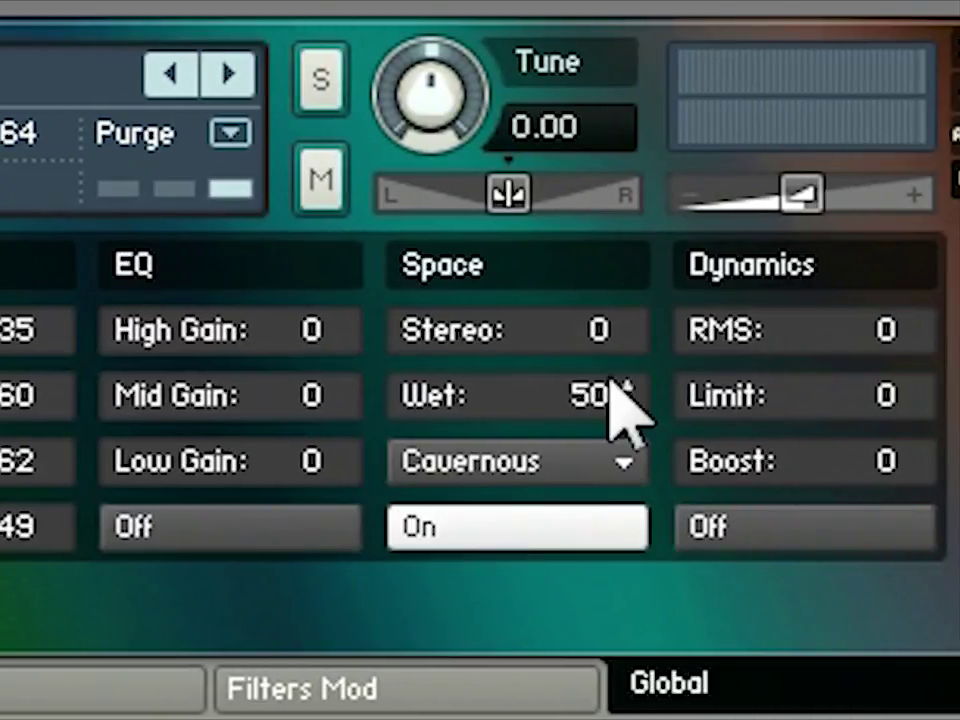
{"action": "left_click_drag", "start_coordinate": [586, 338], "coordinate": [735, 600]}
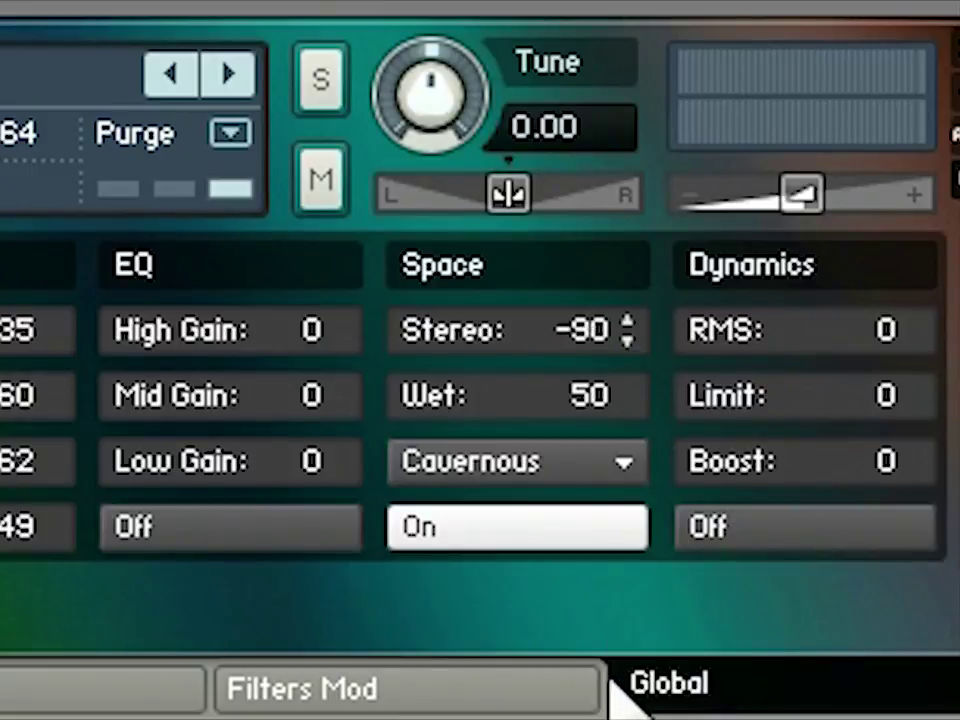
{"action": "left_click_drag", "start_coordinate": [609, 678], "coordinate": [496, 518]}
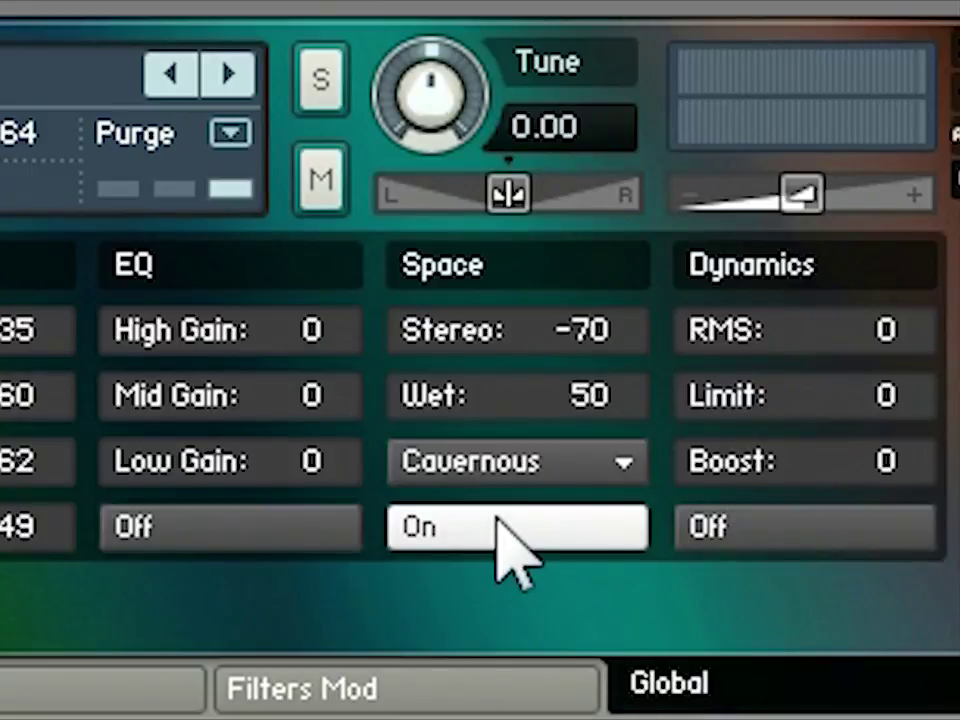
{"action": "left_click", "coordinate": [584, 463]}
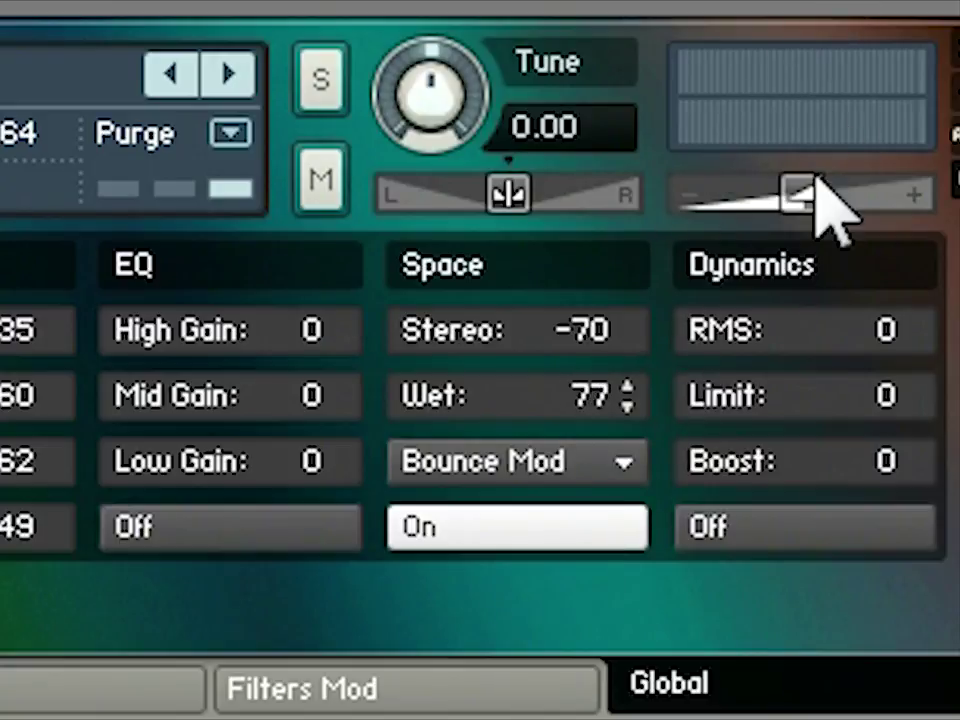
{"action": "left_click", "coordinate": [532, 540]}
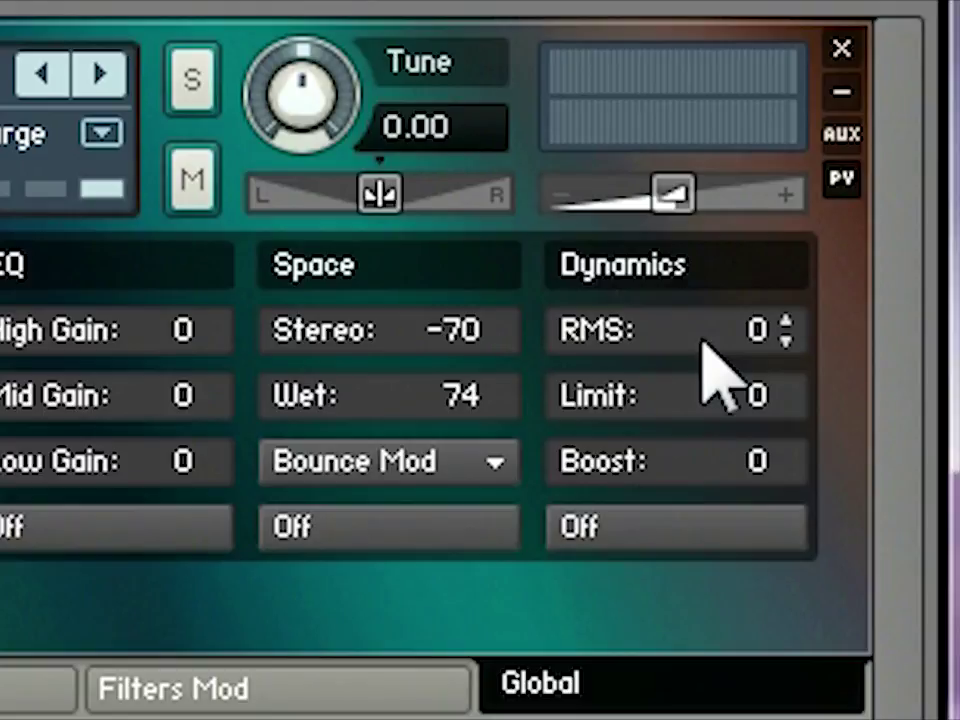
Step: Set the Dynamics limit to 29, RMS to 8 and boost to 41, and switch the effect on and off again
{"action": "left_click_drag", "start_coordinate": [763, 429], "coordinate": [820, 277]}
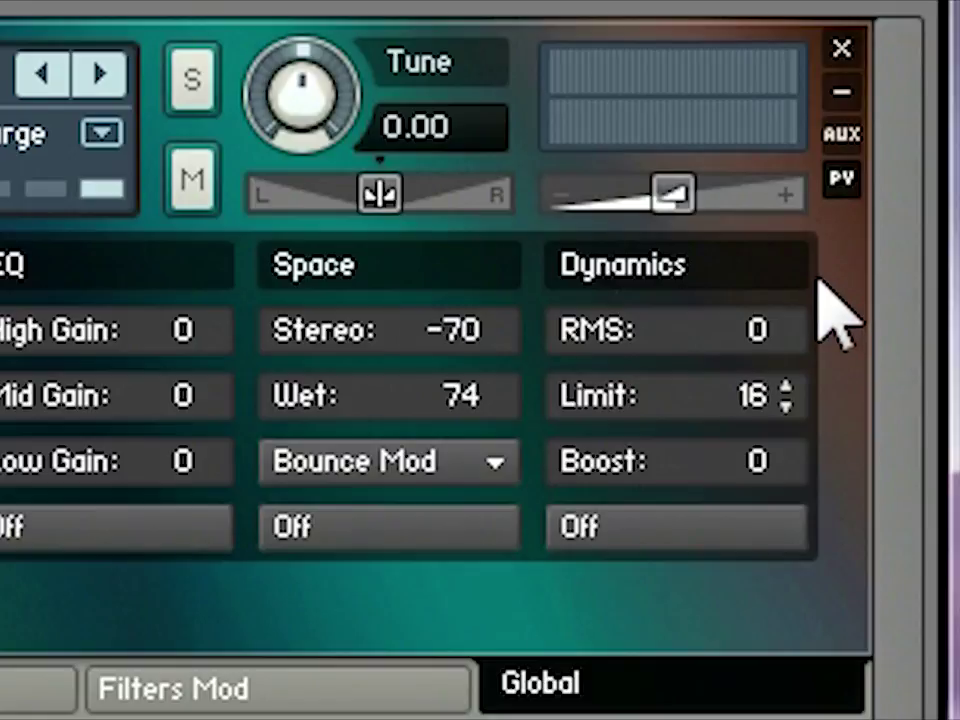
{"action": "left_click_drag", "start_coordinate": [820, 280], "coordinate": [821, 214]}
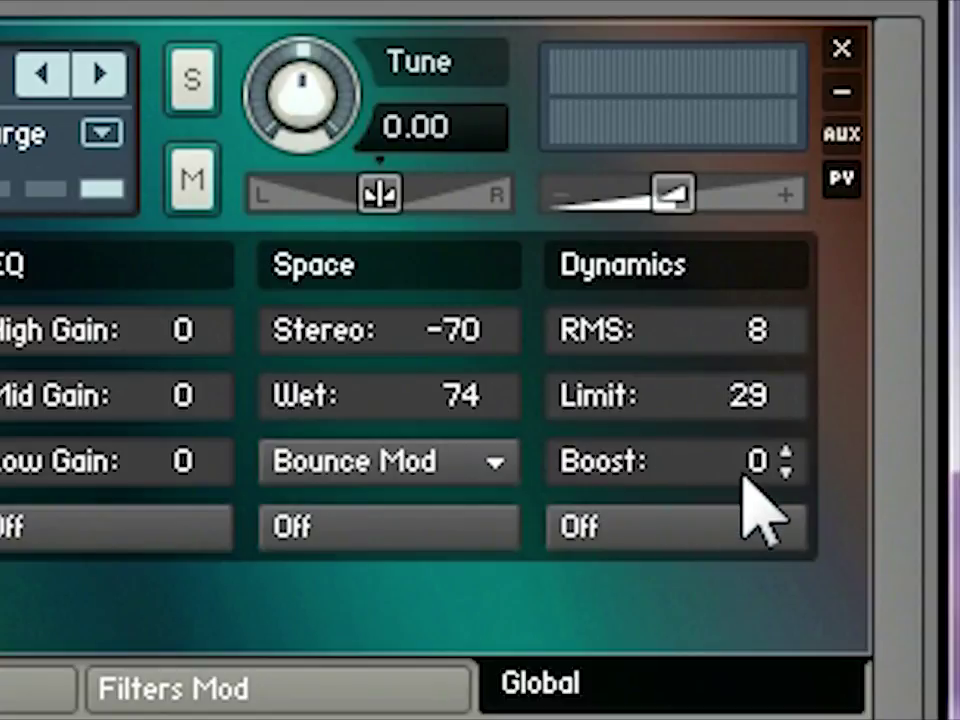
{"action": "left_click_drag", "start_coordinate": [752, 480], "coordinate": [709, 214]}
{"action": "left_click", "coordinate": [712, 530]}
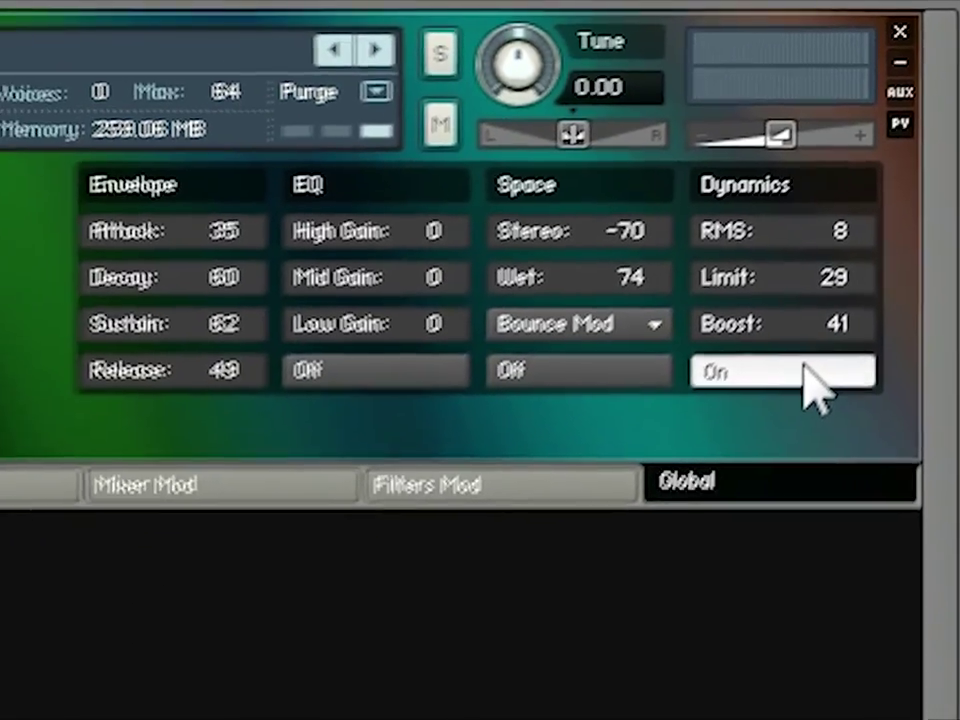
{"action": "left_click", "coordinate": [705, 526]}
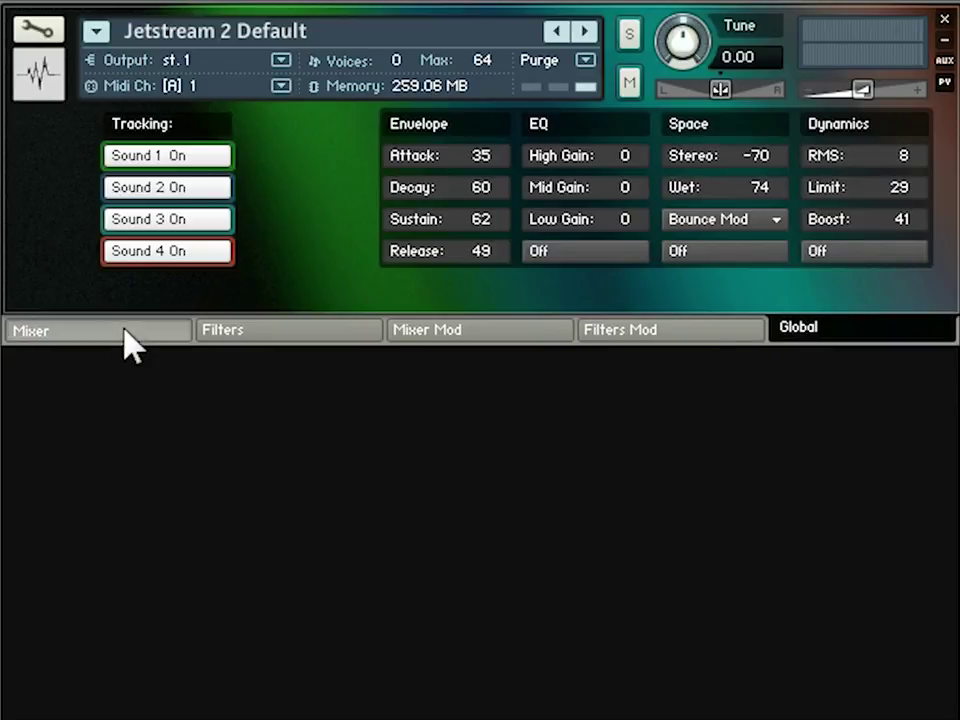
Step: Return to the mixer settings of the four sounds
{"action": "left_click", "coordinate": [125, 330]}
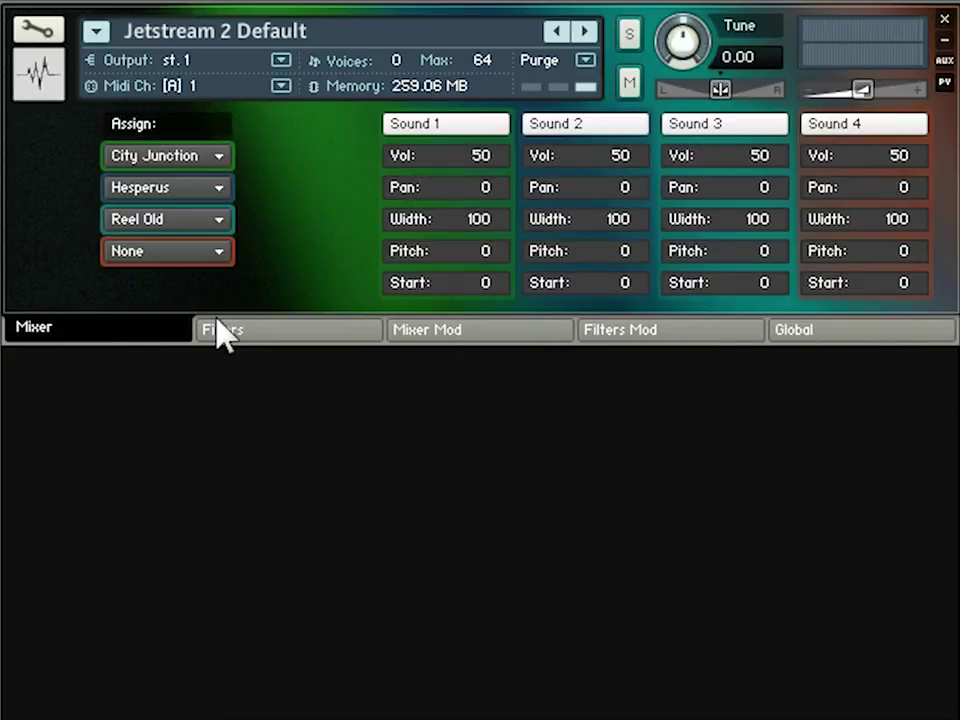